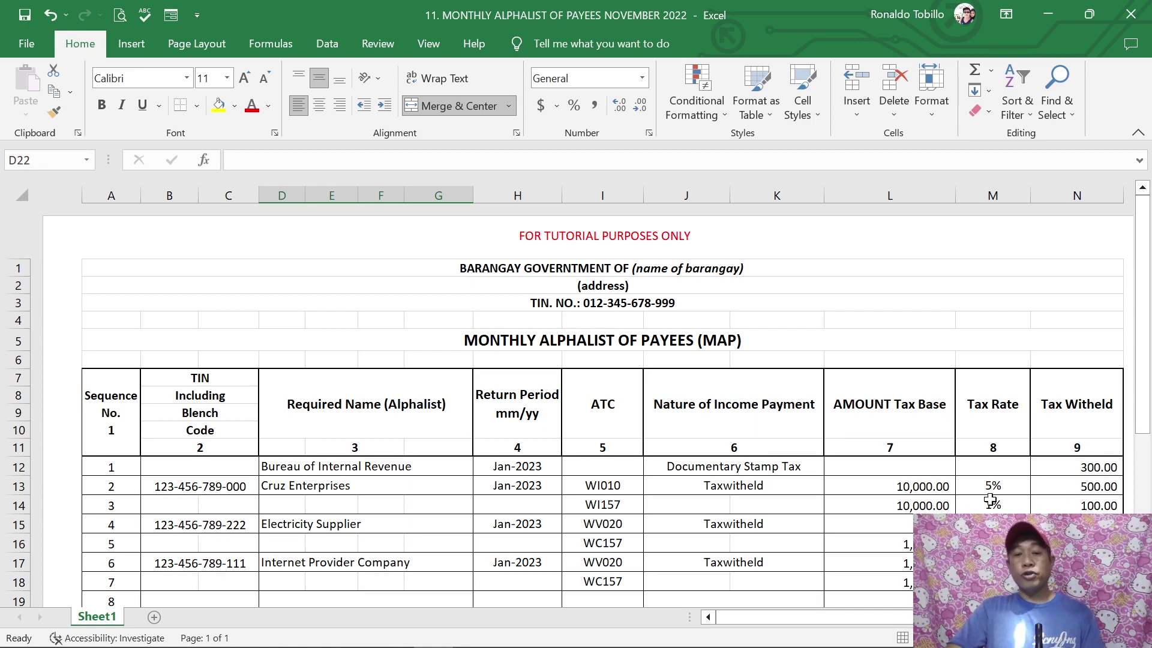
Step: Check the office supplies payment and its withheld taxes in the log book.jpg photo against the Excel alphalist's payee rows
mouse_move(784, 630)
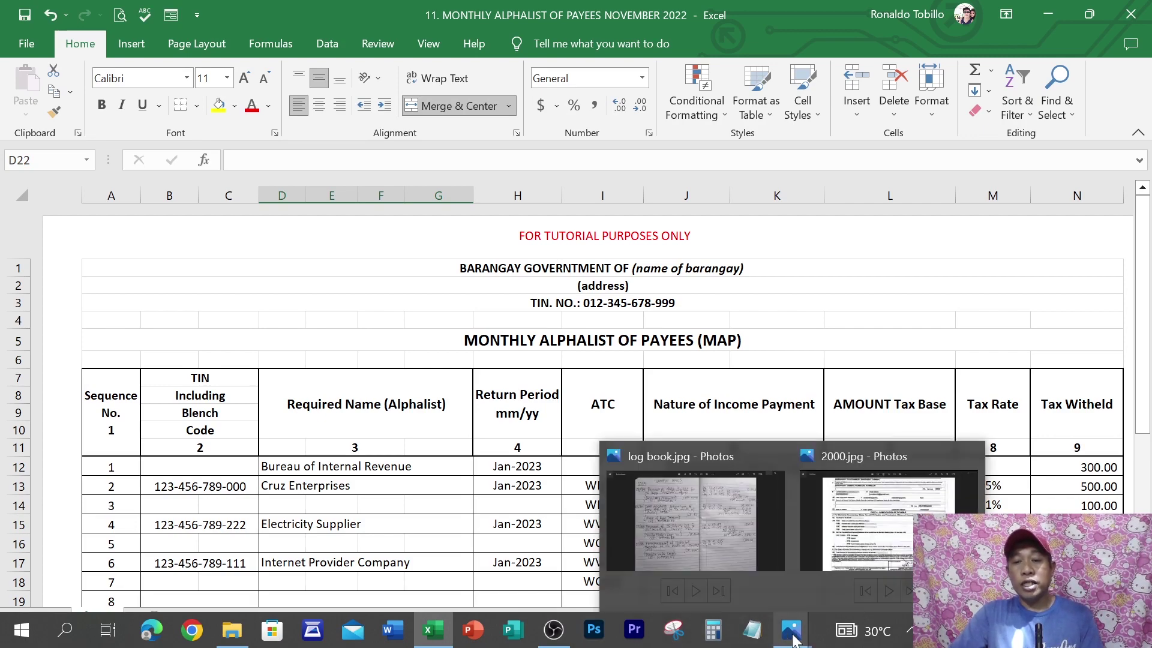
click(707, 538)
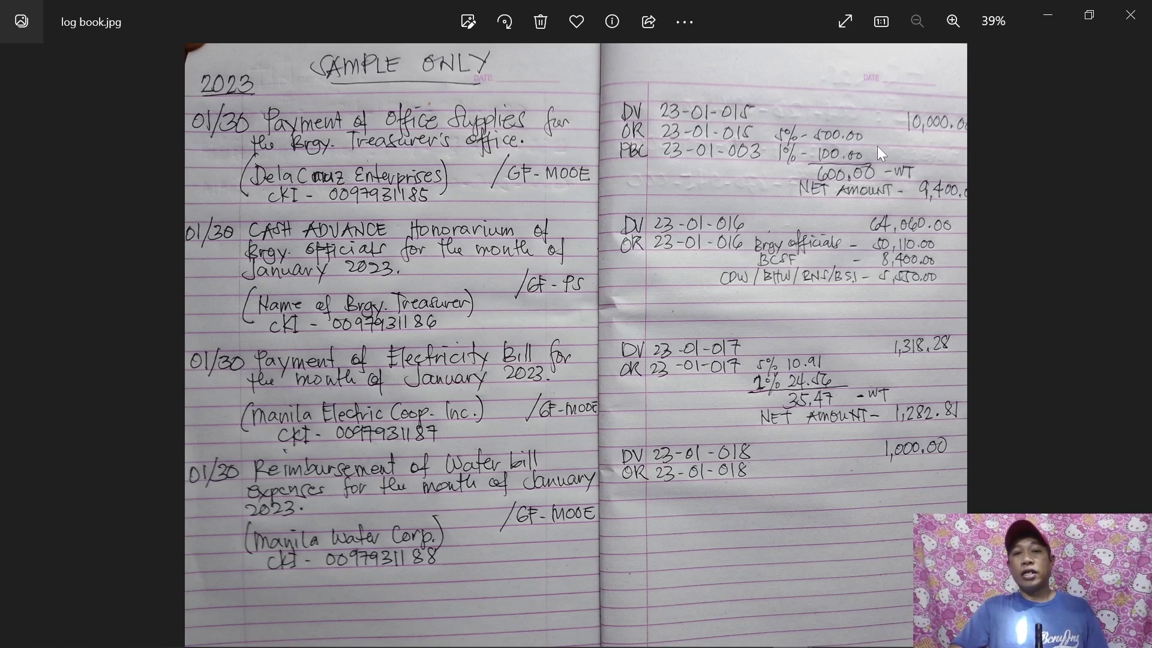
mouse_move(708, 641)
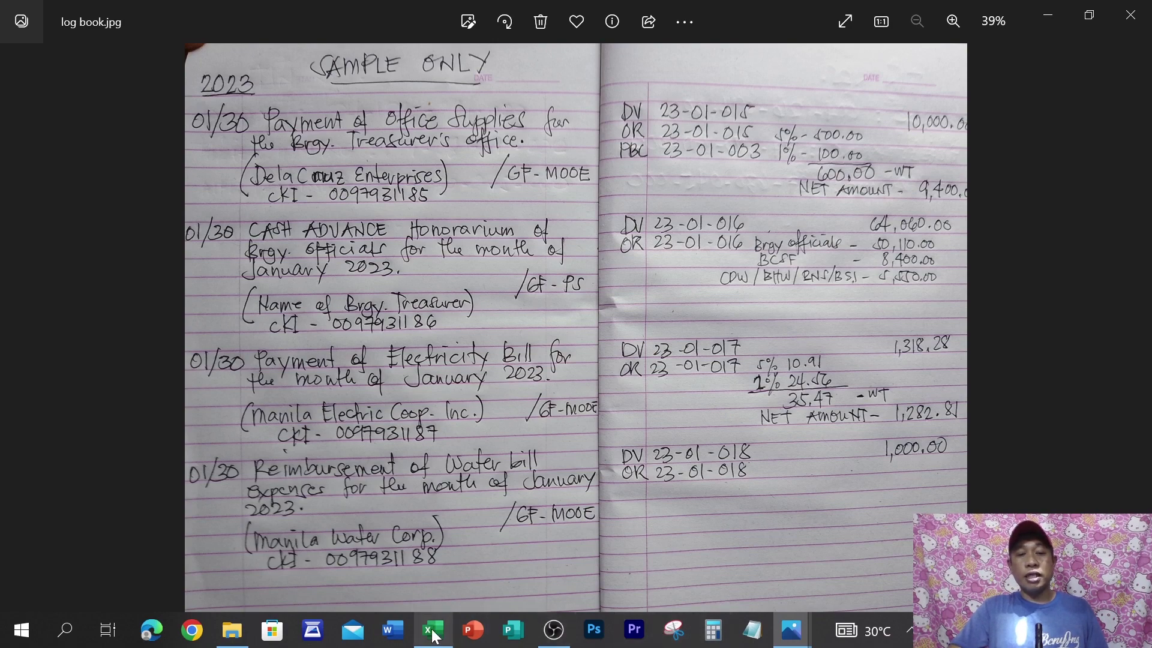
click(433, 631)
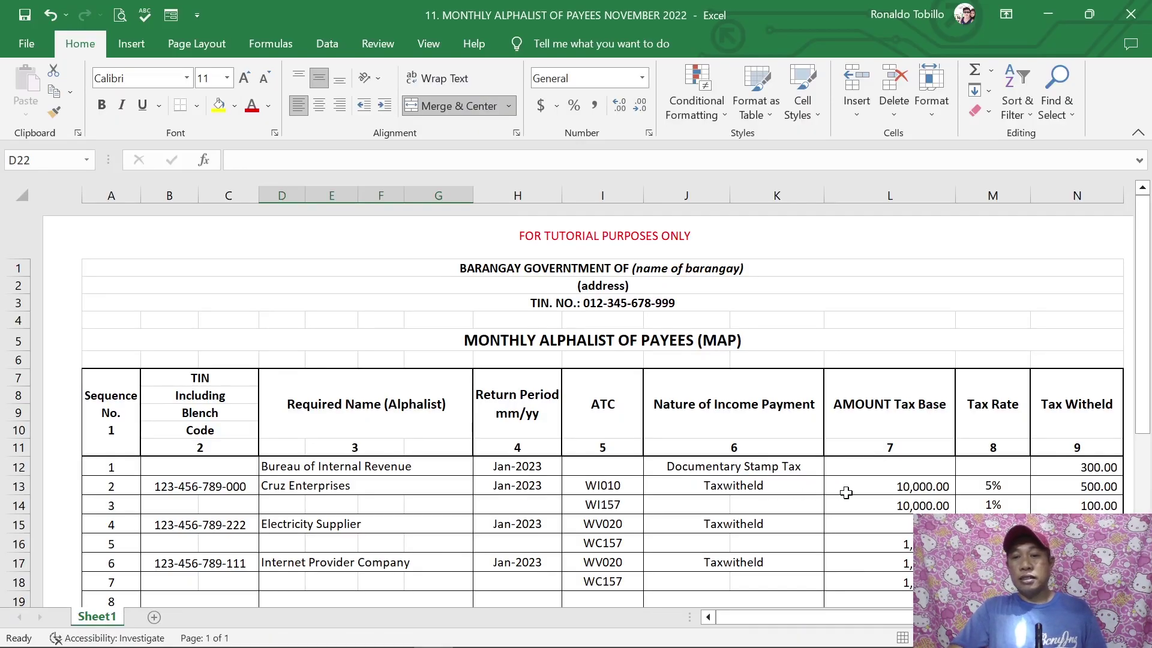
scroll(845, 492, down, 2)
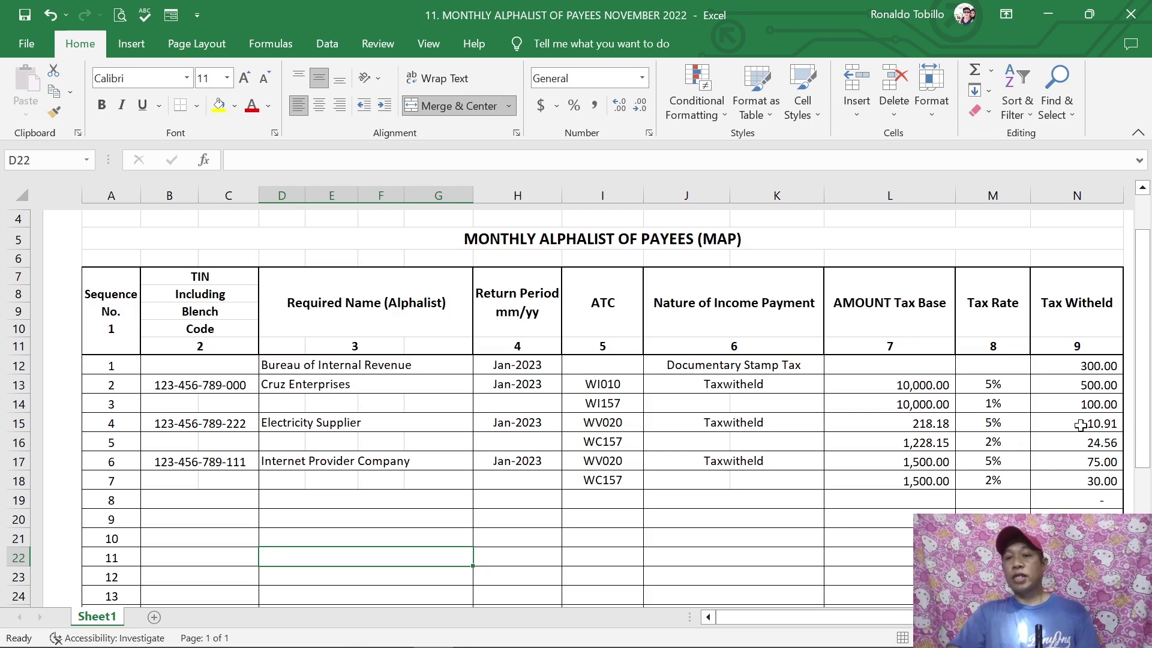
Step: Review the remaining January payment entries in the log book.jpg photo, and return to the alphalist in Excel
click(791, 638)
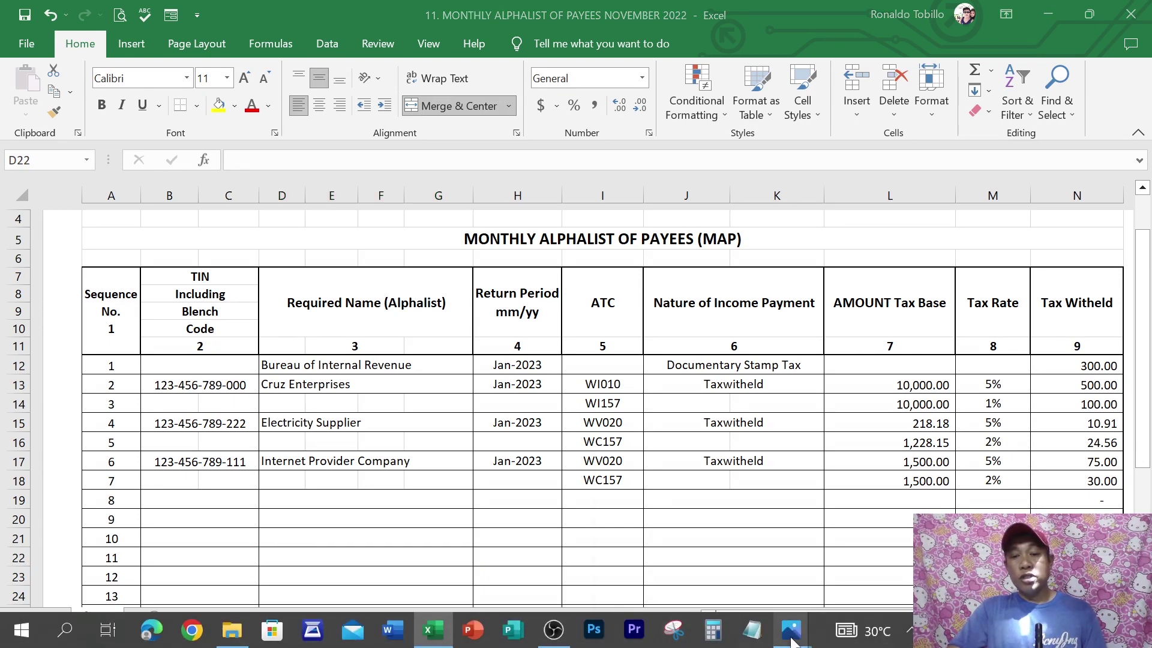
click(715, 508)
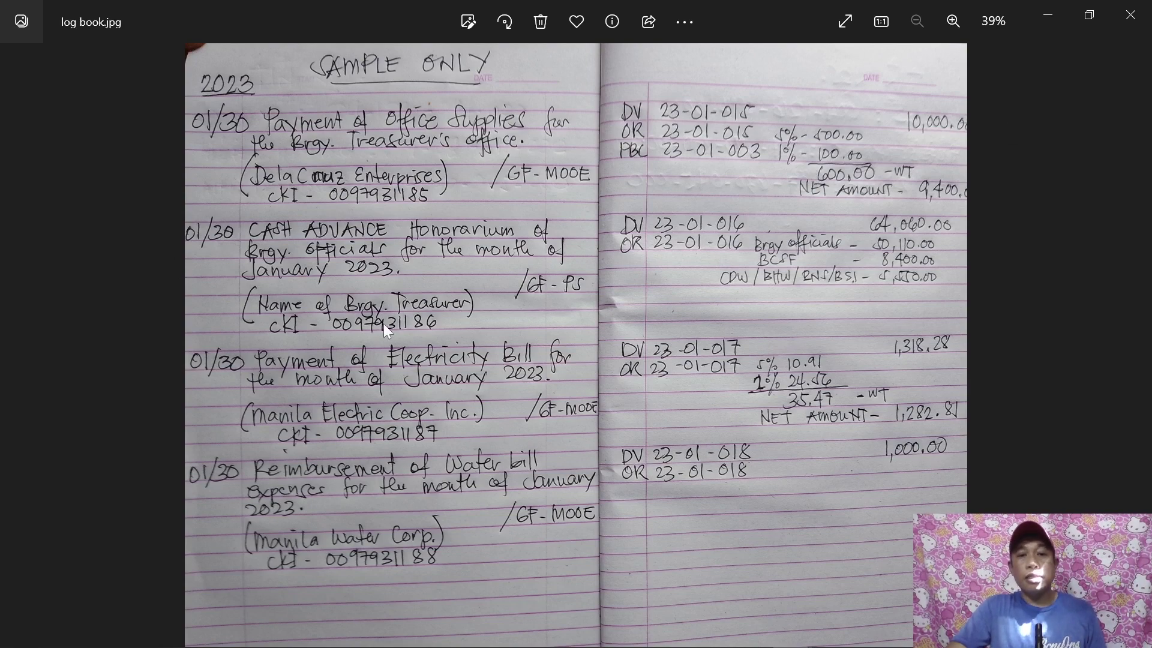
mouse_move(792, 641)
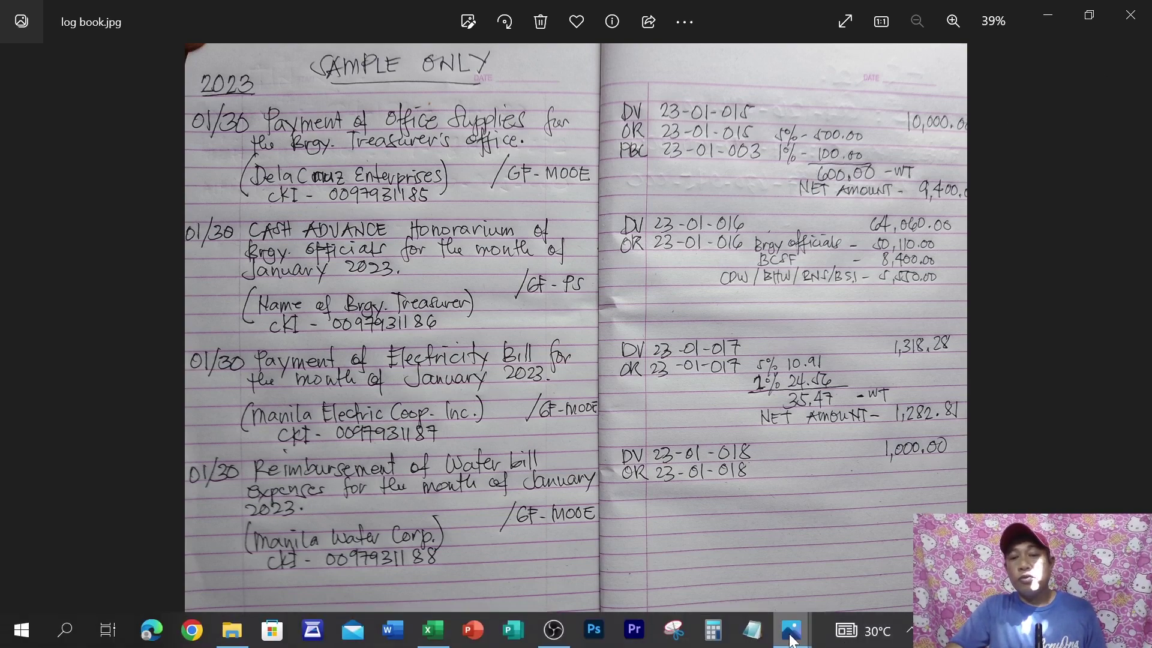
click(693, 540)
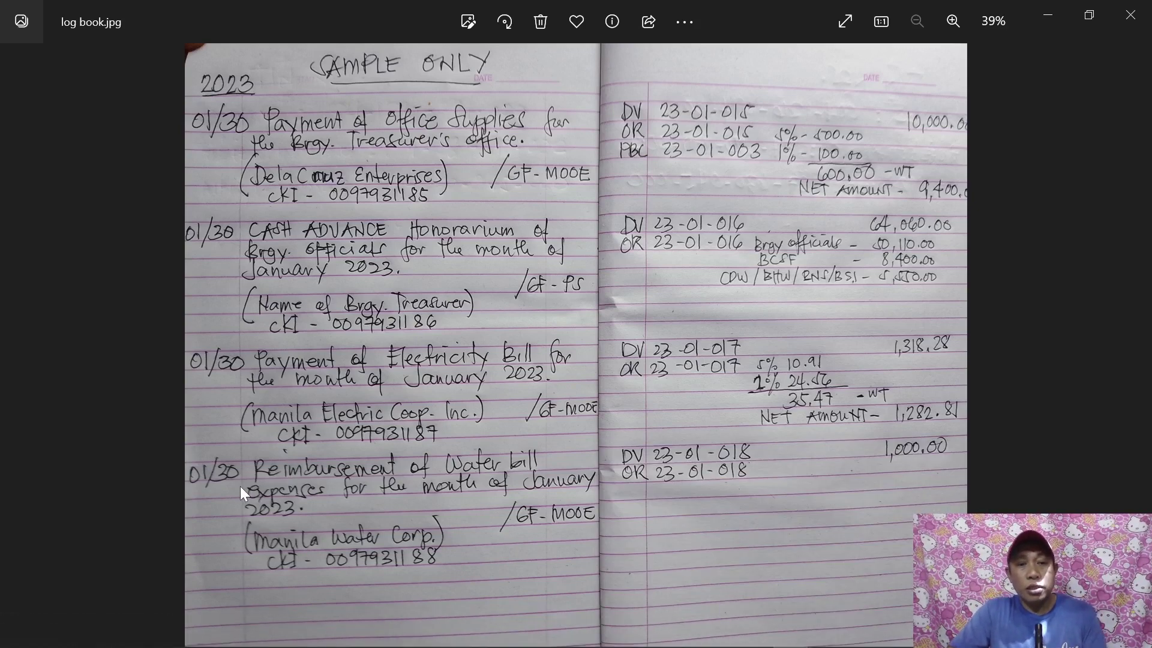
mouse_move(436, 641)
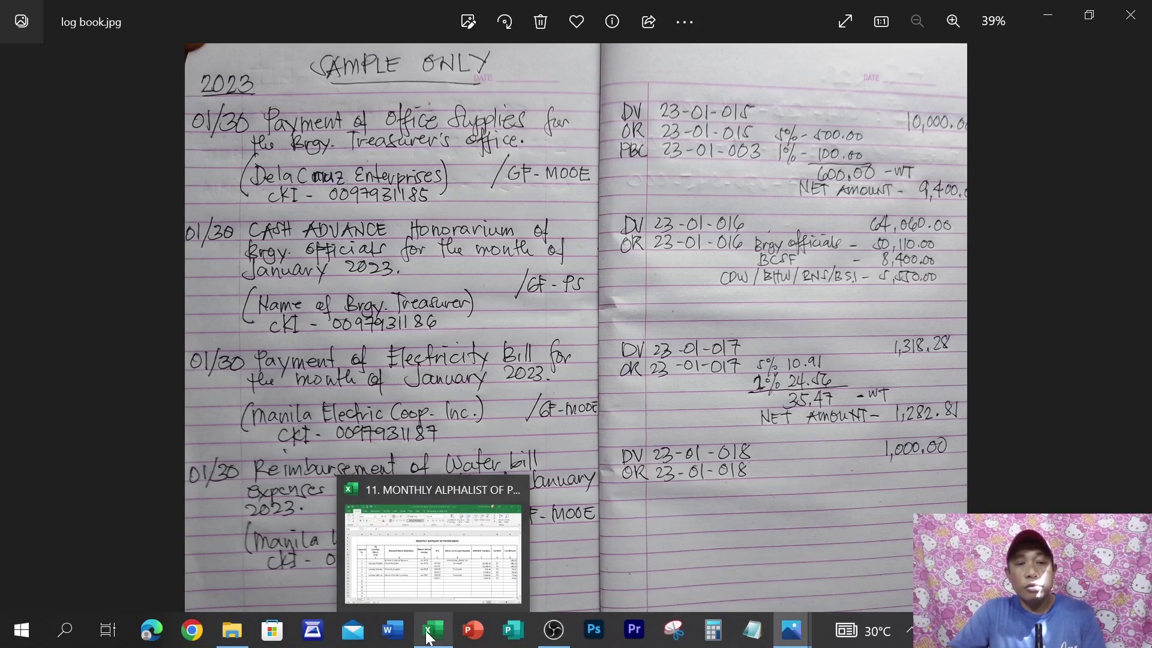
click(398, 555)
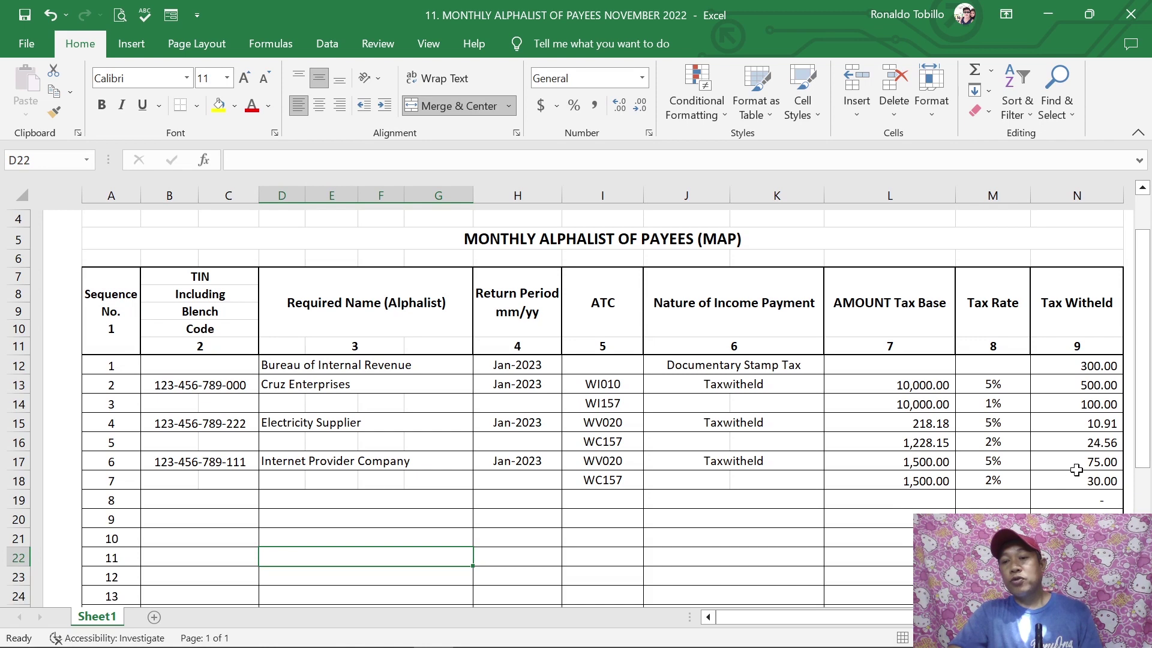
scroll(575, 529, down, 1)
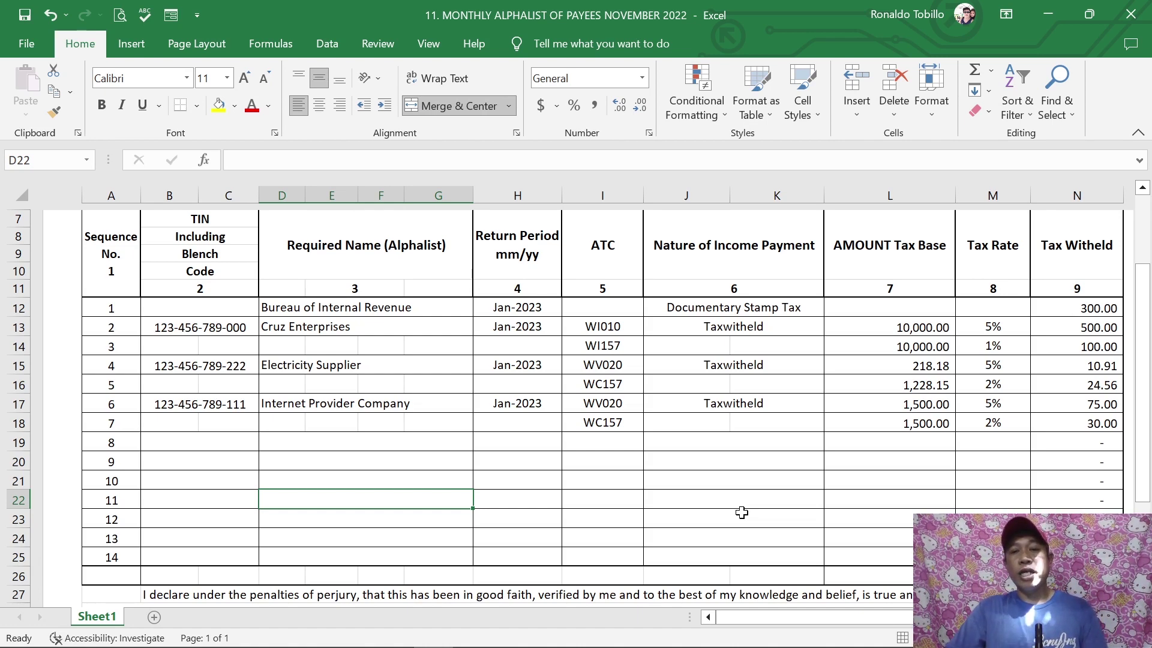
scroll(742, 512, up, 1)
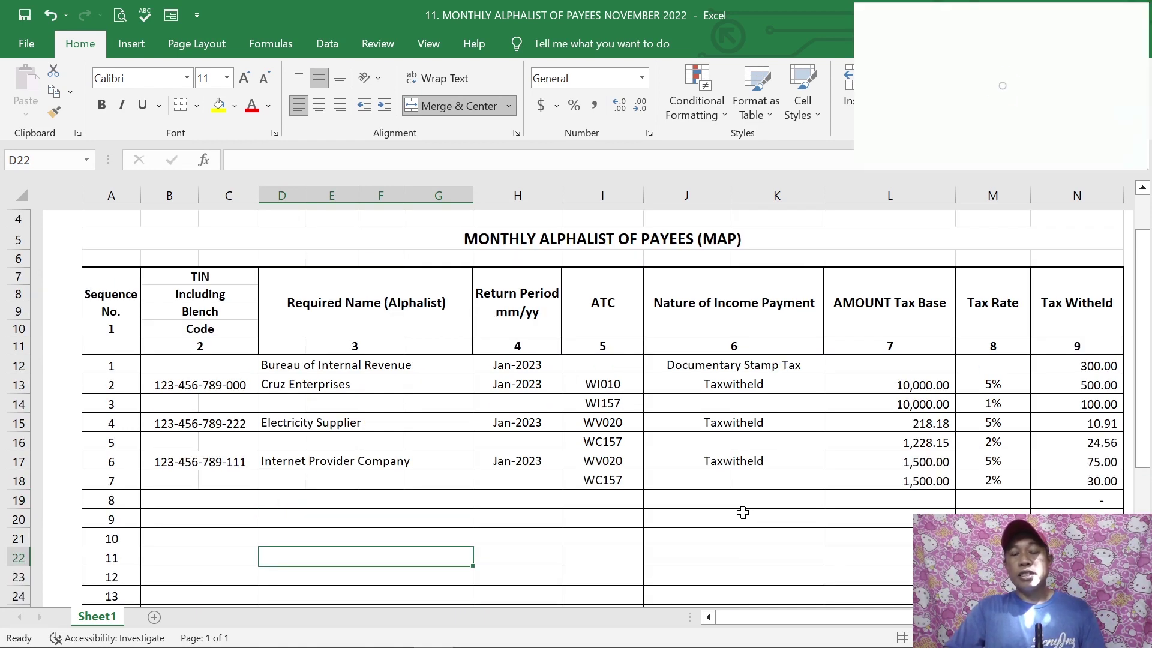
scroll(744, 513, down, 1)
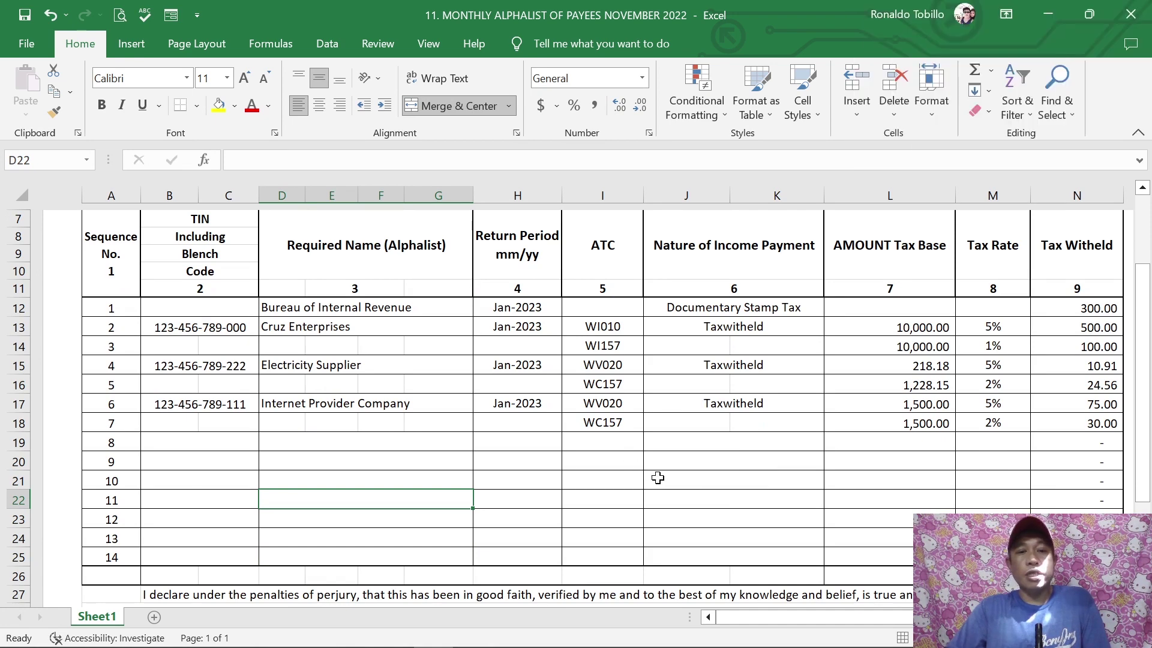
scroll(630, 460, up, 1)
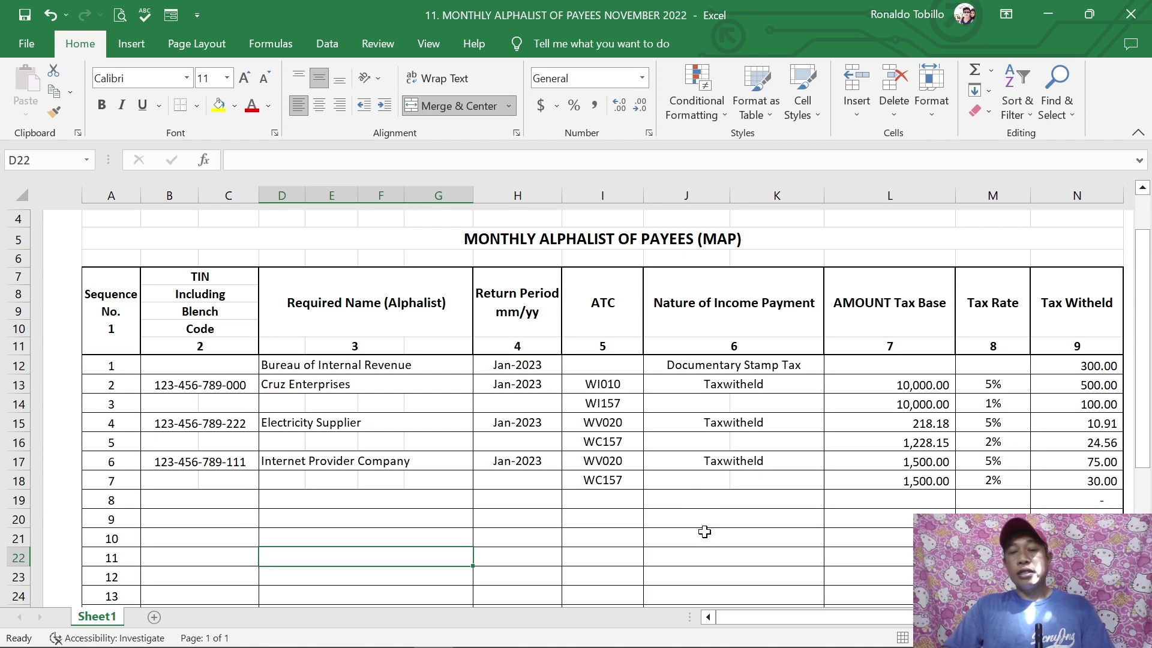
scroll(750, 530, down, 1)
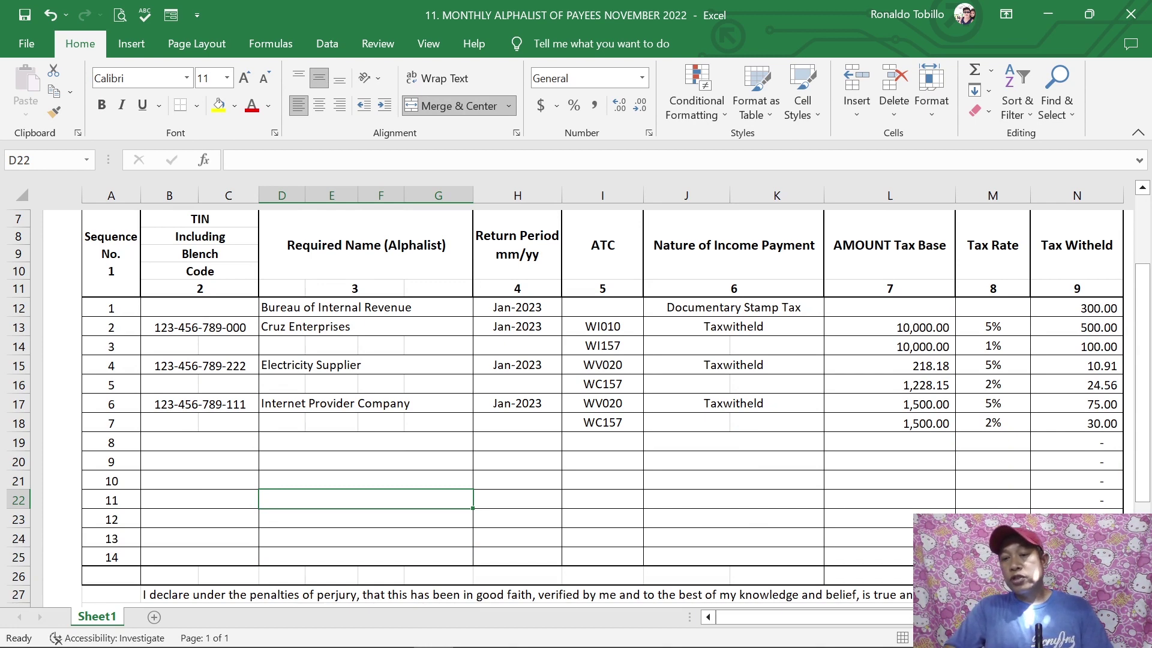
scroll(544, 500, up, 2)
scroll(678, 555, down, 1)
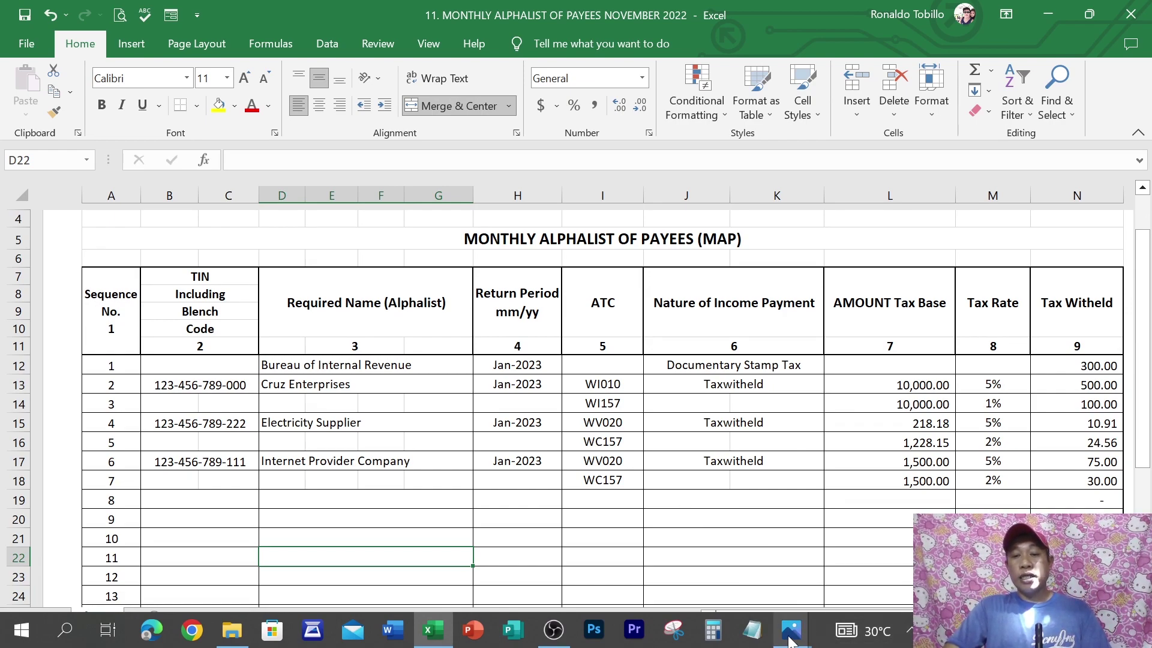
Step: Switch to the 2000.jpg image in Photos and inspect the heading of the Monthly Documentary Stamp Tax Declaration/Return
mouse_move(791, 640)
click(983, 540)
scroll(658, 445, up, 3)
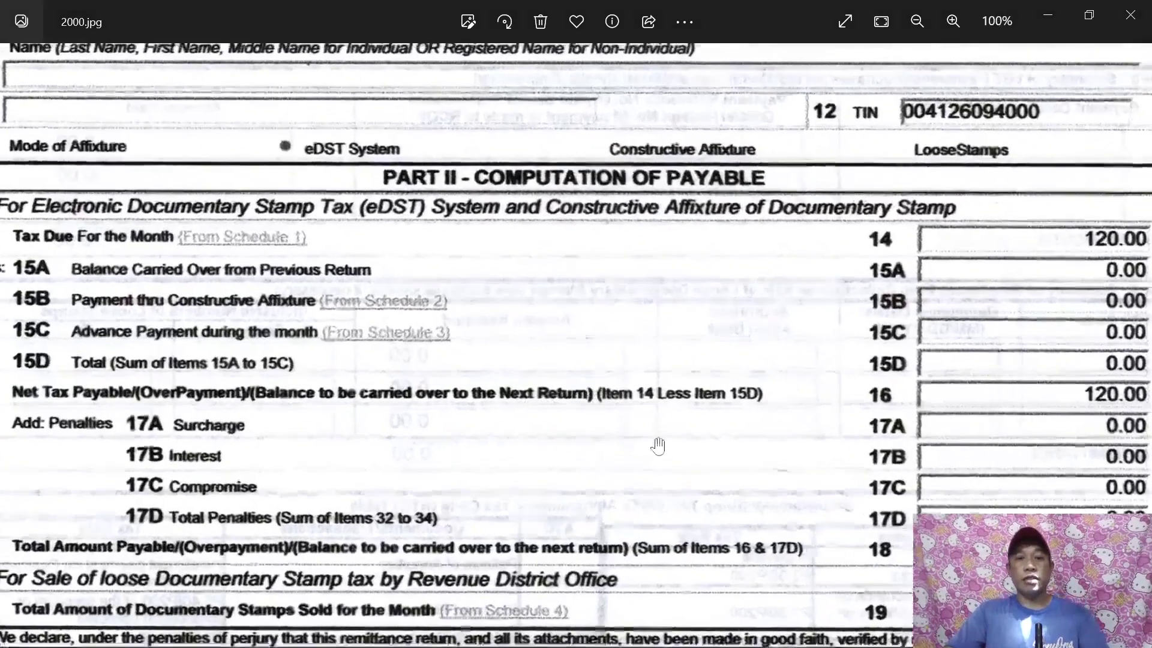
scroll(658, 445, down, 5)
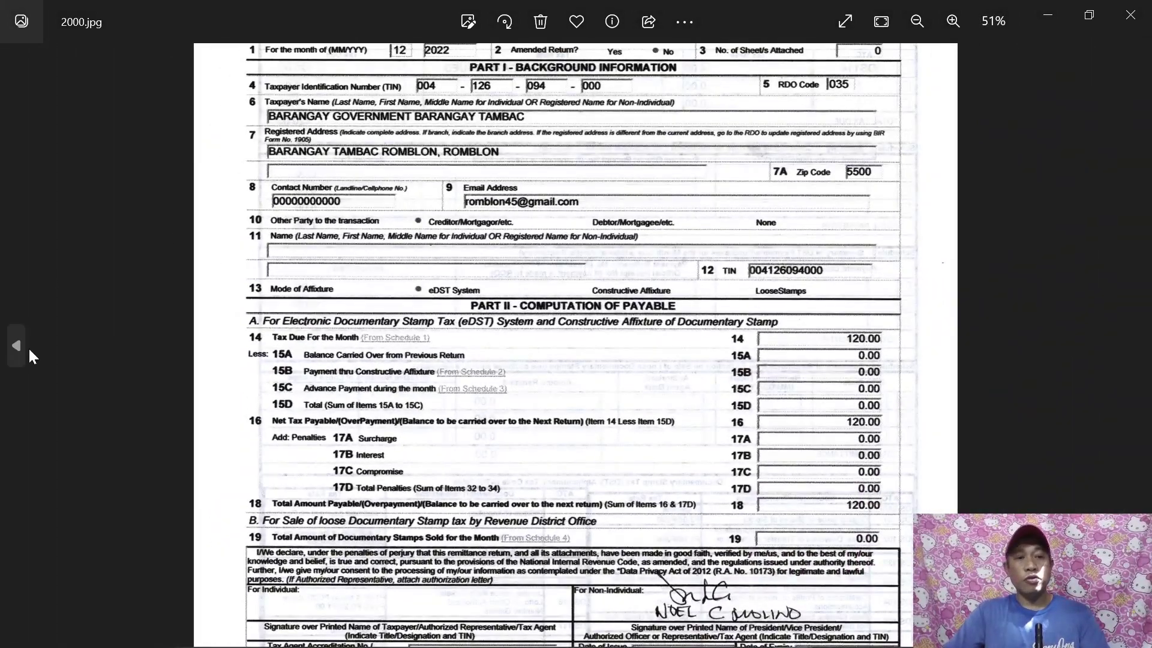
scroll(610, 264, up, 3)
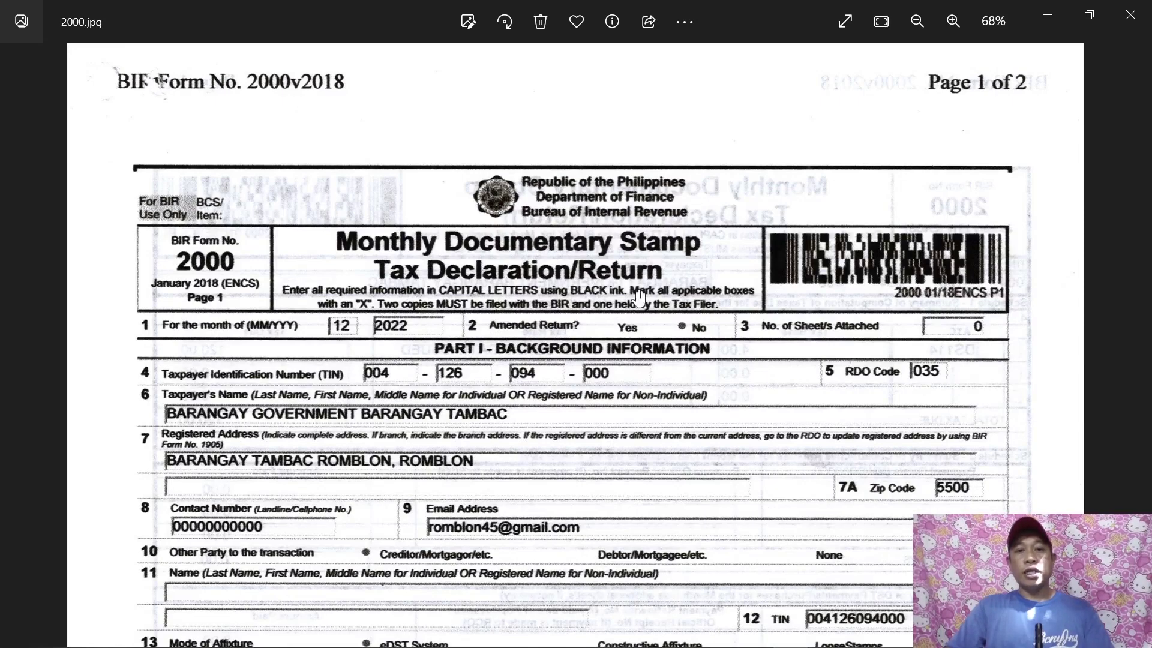
Step: Examine BIR Form 2000 from the background information through the computation of payable to the details of payment
scroll(567, 474, down, 3)
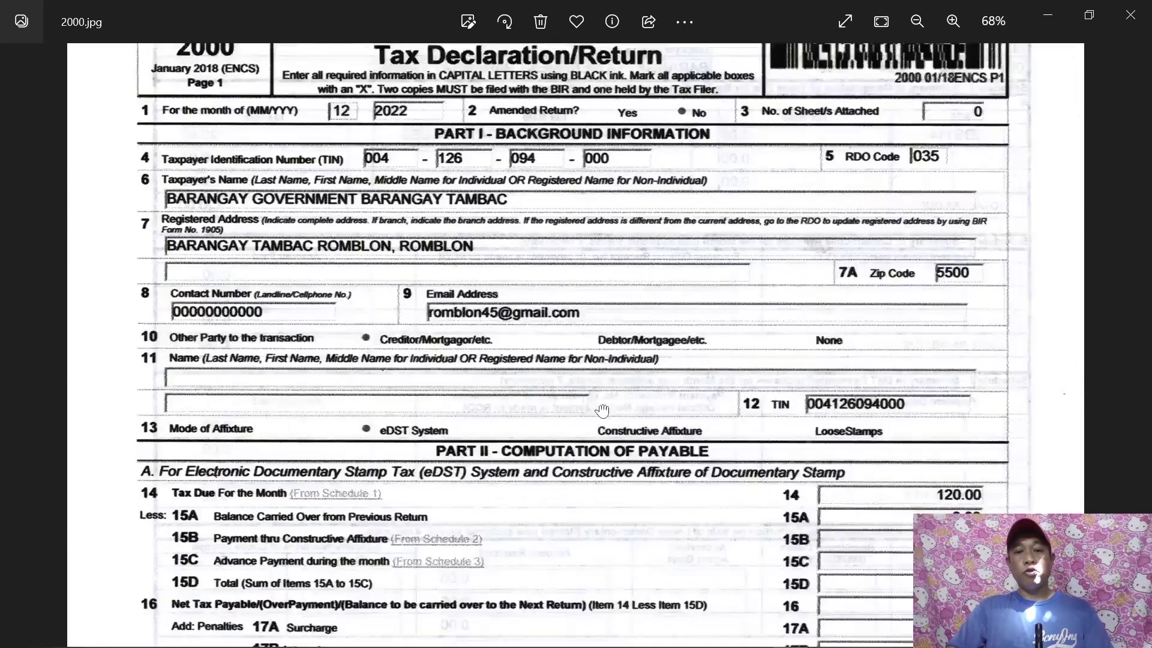
scroll(602, 410, down, 4)
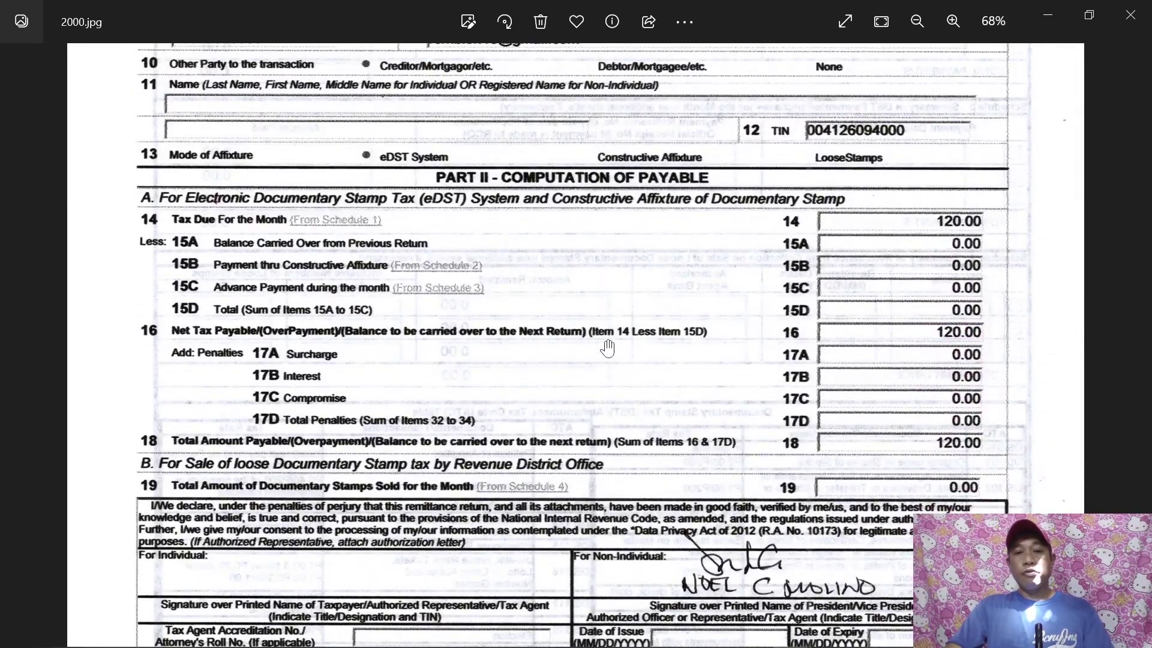
scroll(607, 348, down, 2)
scroll(592, 299, up, 3)
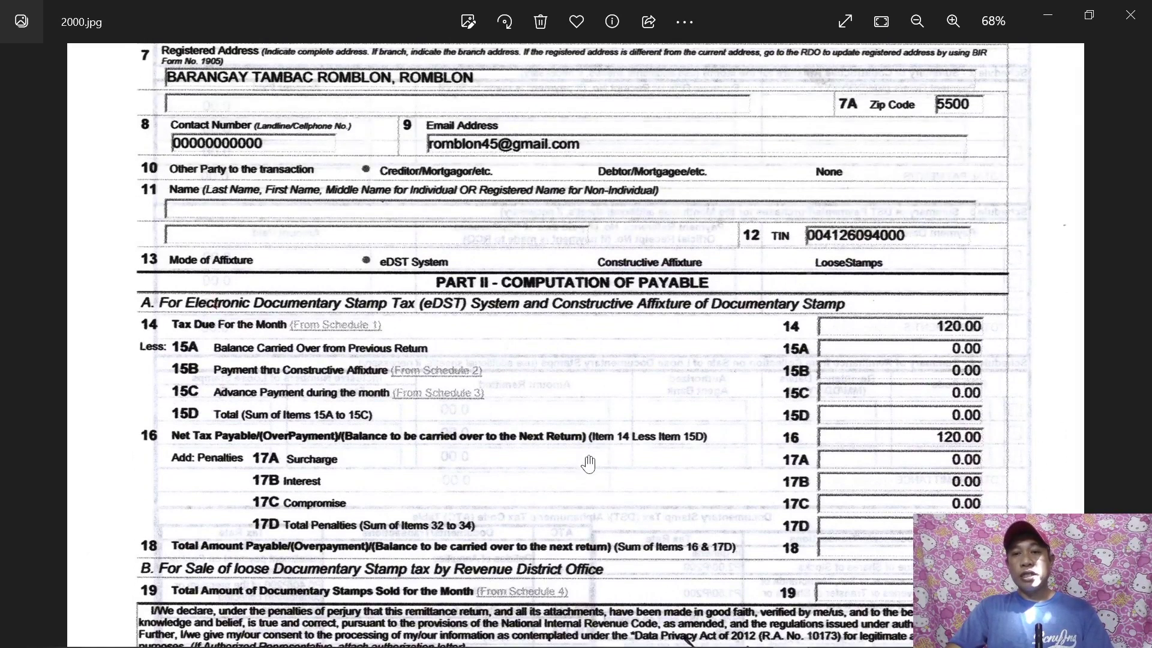
scroll(591, 462, up, 2)
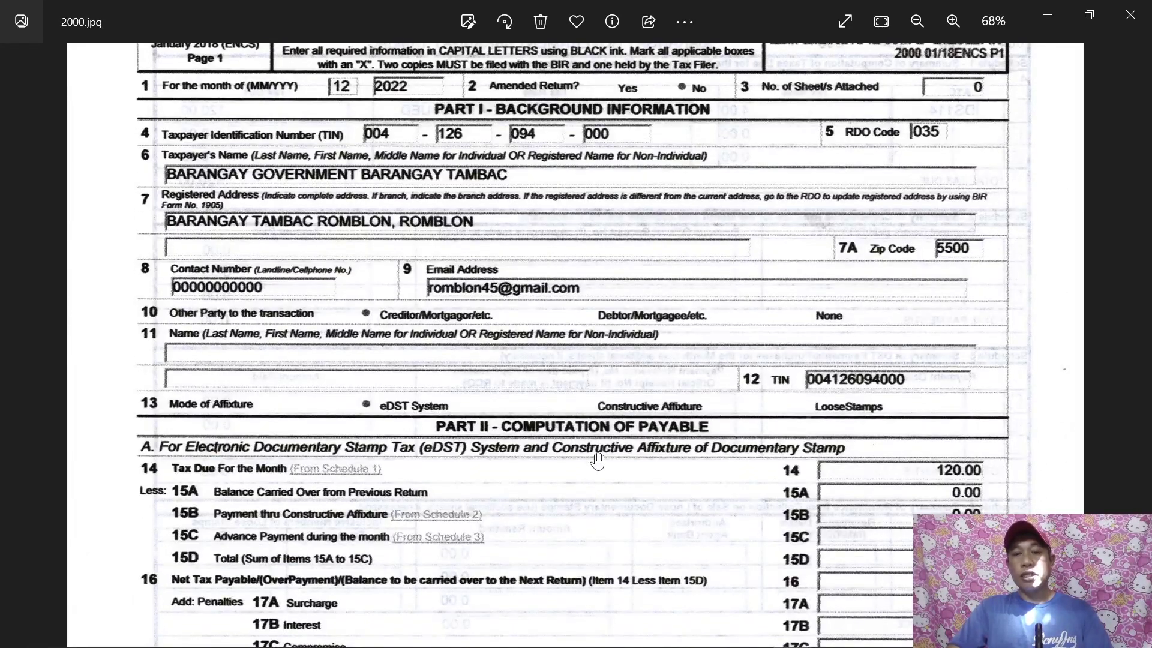
scroll(430, 378, down, 1)
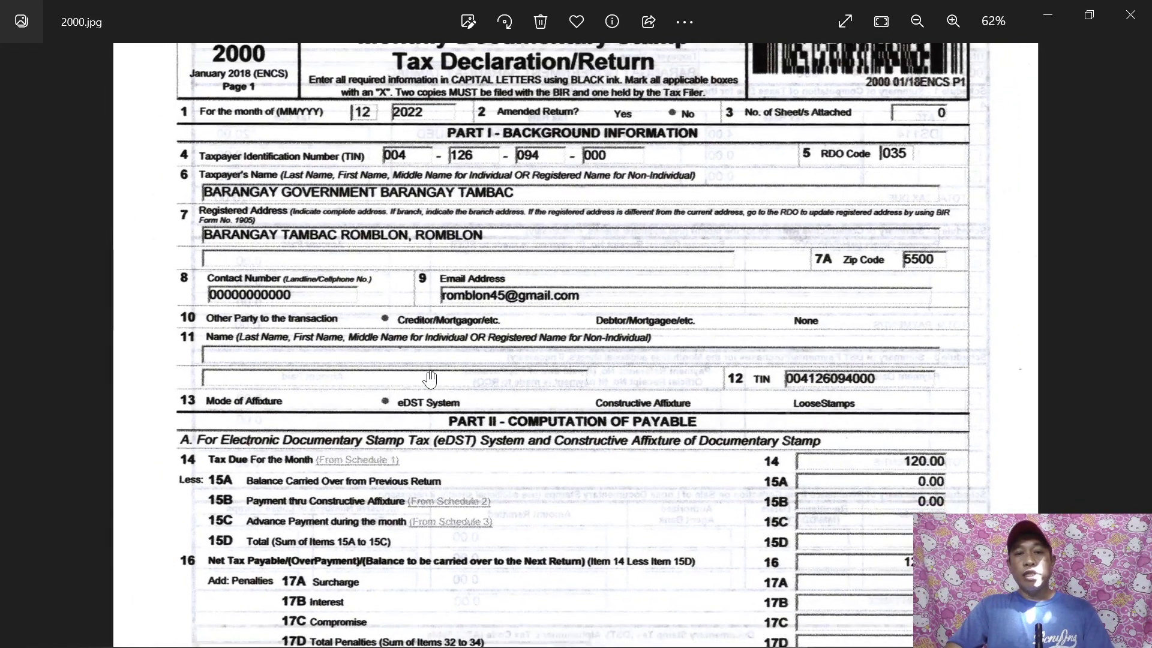
drag(483, 480, 496, 290)
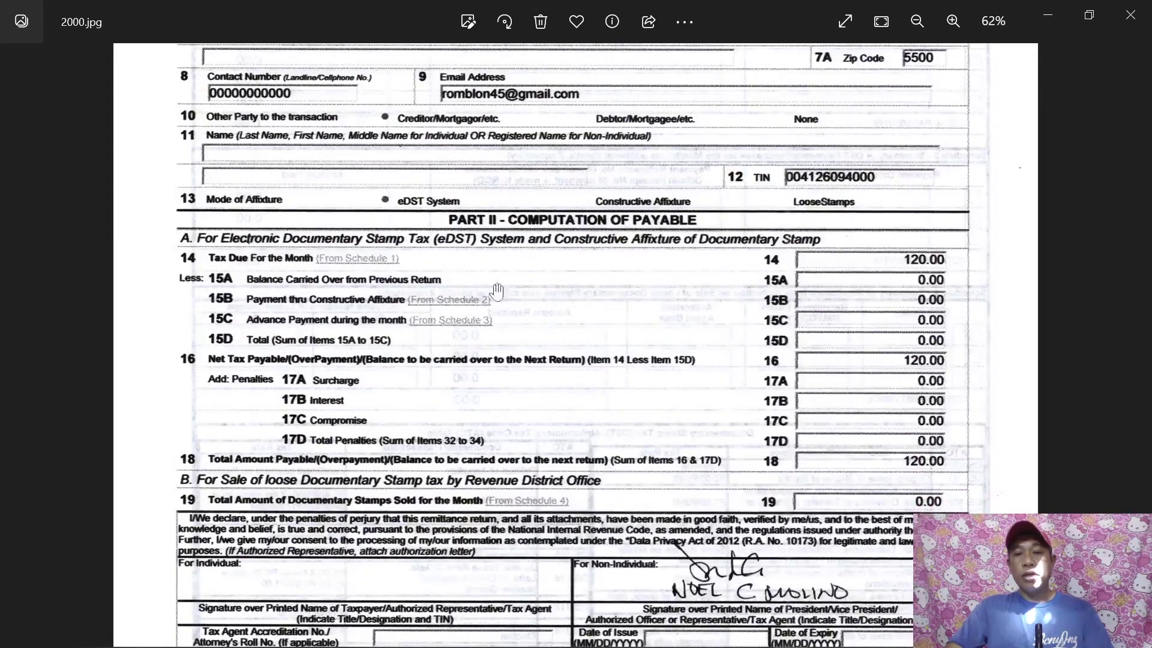
scroll(497, 290, down, 3)
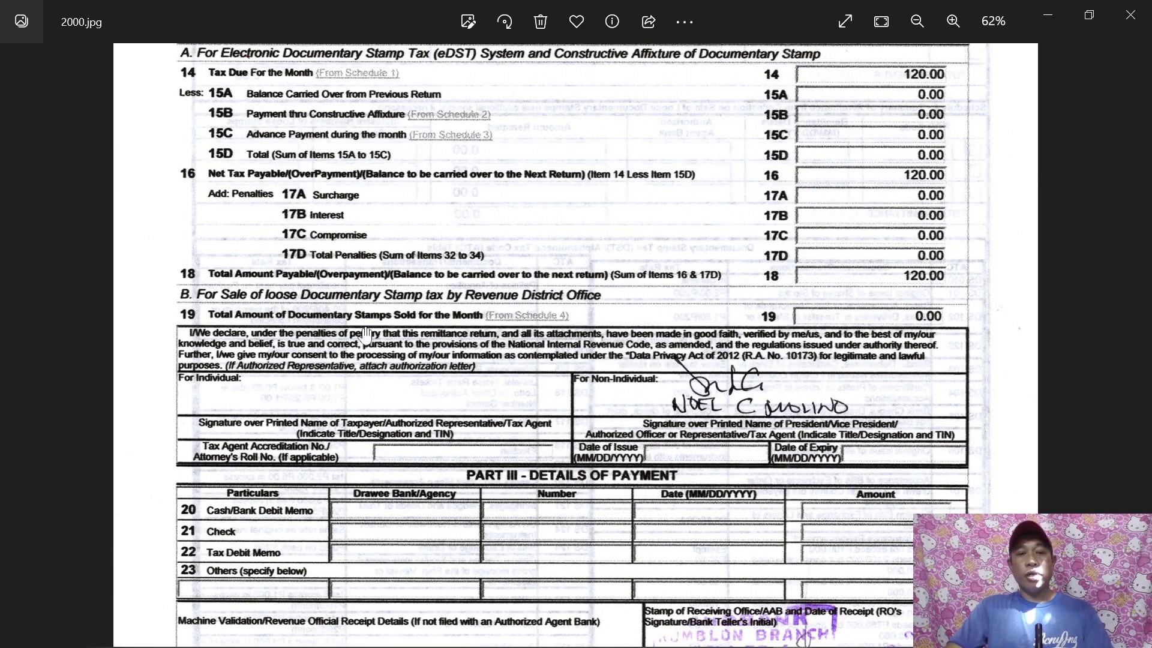
Step: Bring up the 1601.jpg image and inspect the heading and background information of BIR Form 1600 at a readable size
click(16, 345)
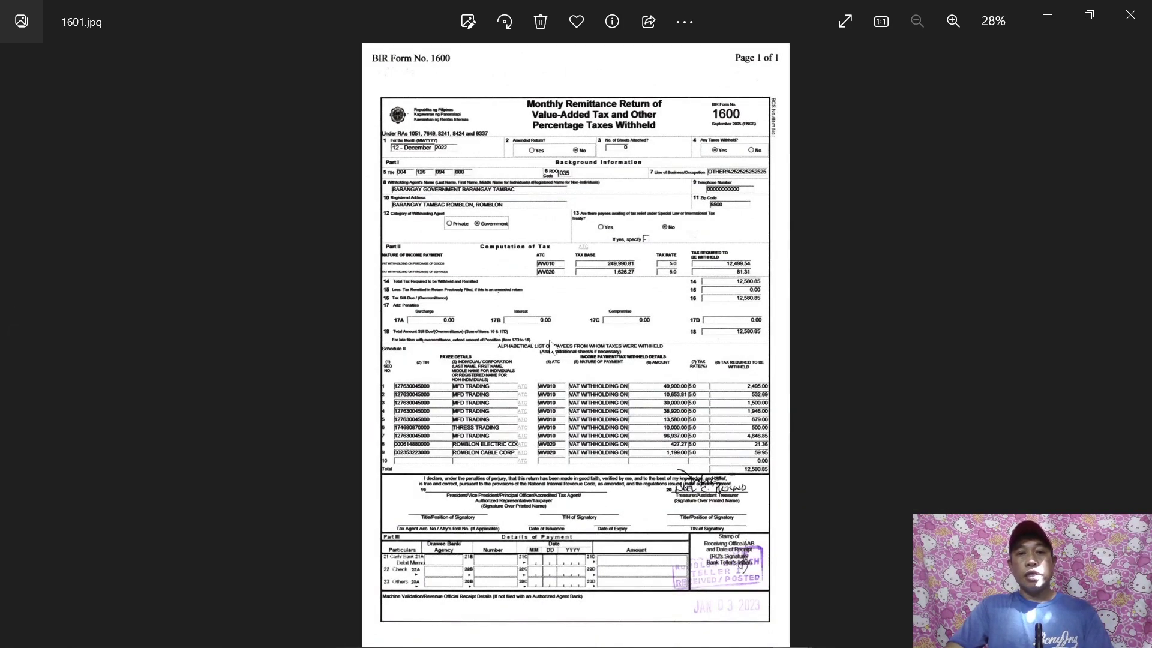
scroll(629, 186, up, 3)
drag(629, 187, 617, 484)
scroll(617, 484, up, 3)
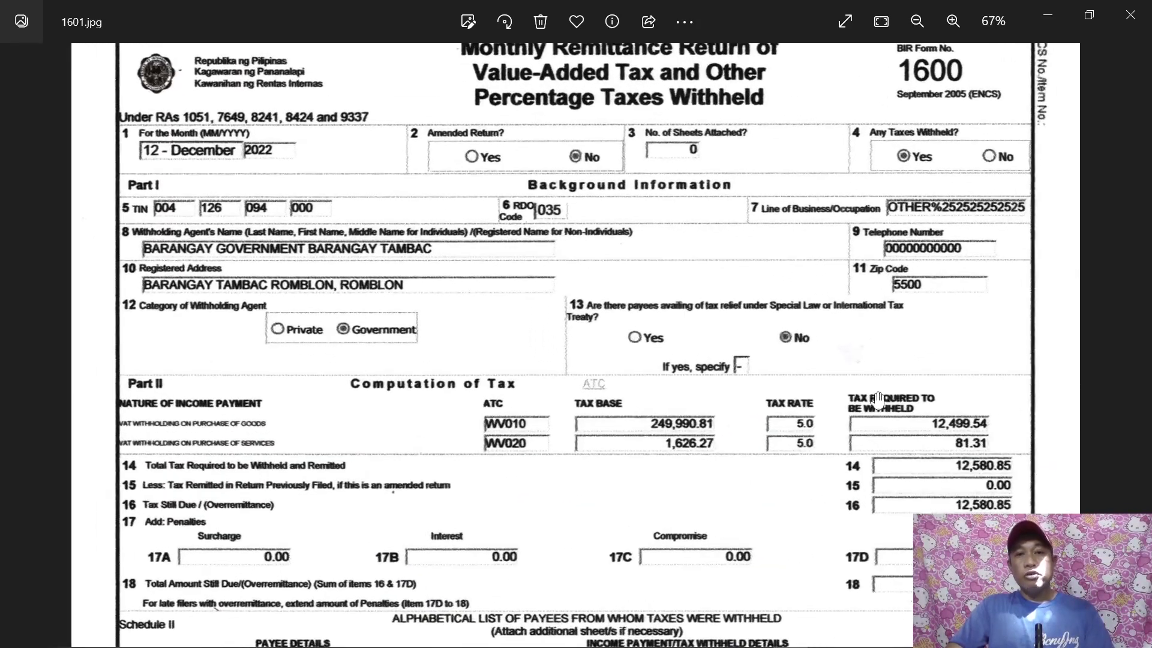
drag(708, 333, 710, 480)
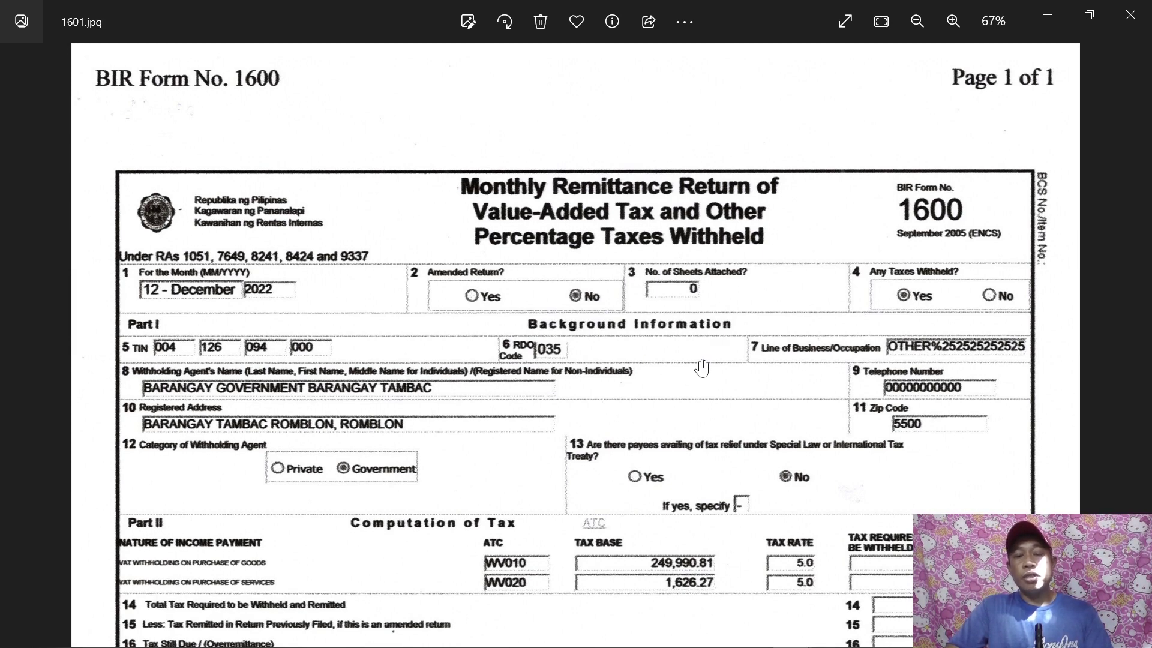
Step: Examine BIR Form 1600's computation of tax and its Schedule II list of payees, finishing back at the form's heading
drag(608, 446, 606, 311)
drag(623, 487, 605, 297)
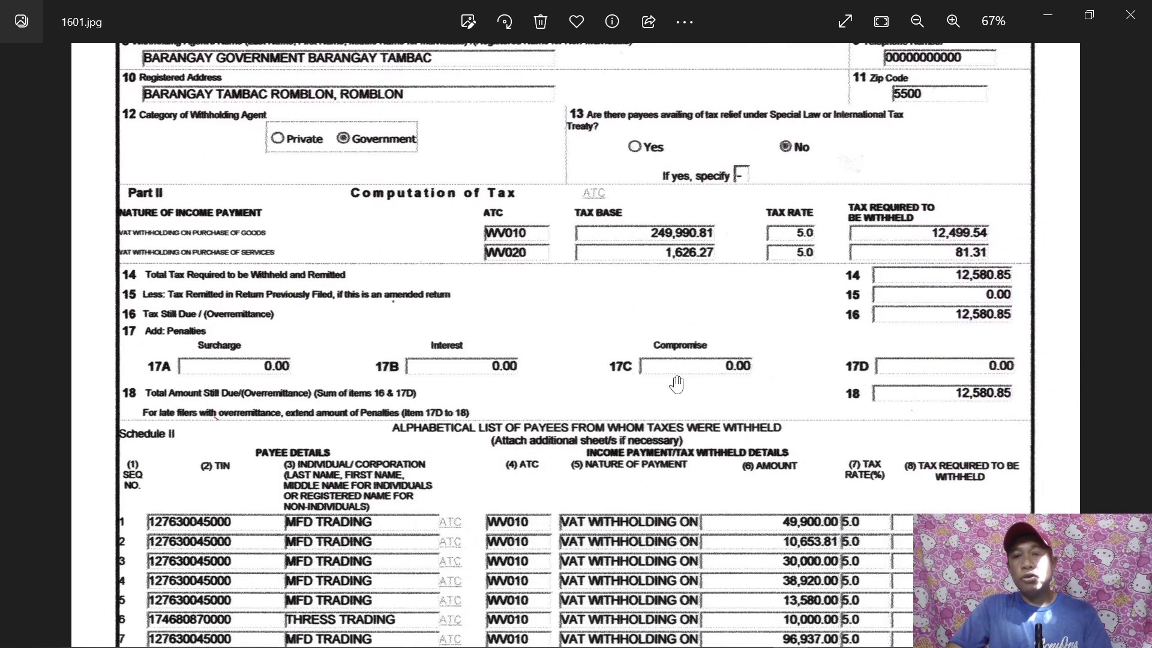
drag(729, 405, 705, 274)
drag(681, 449, 662, 285)
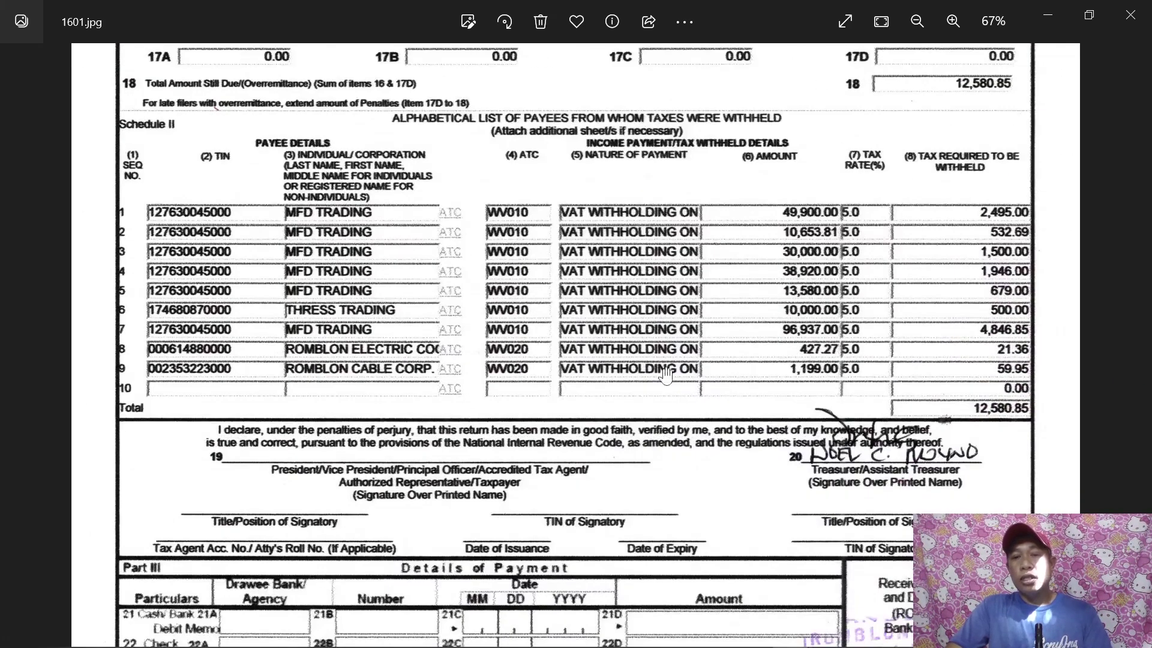
drag(665, 376, 648, 292)
drag(606, 245, 634, 482)
scroll(634, 482, up, 4)
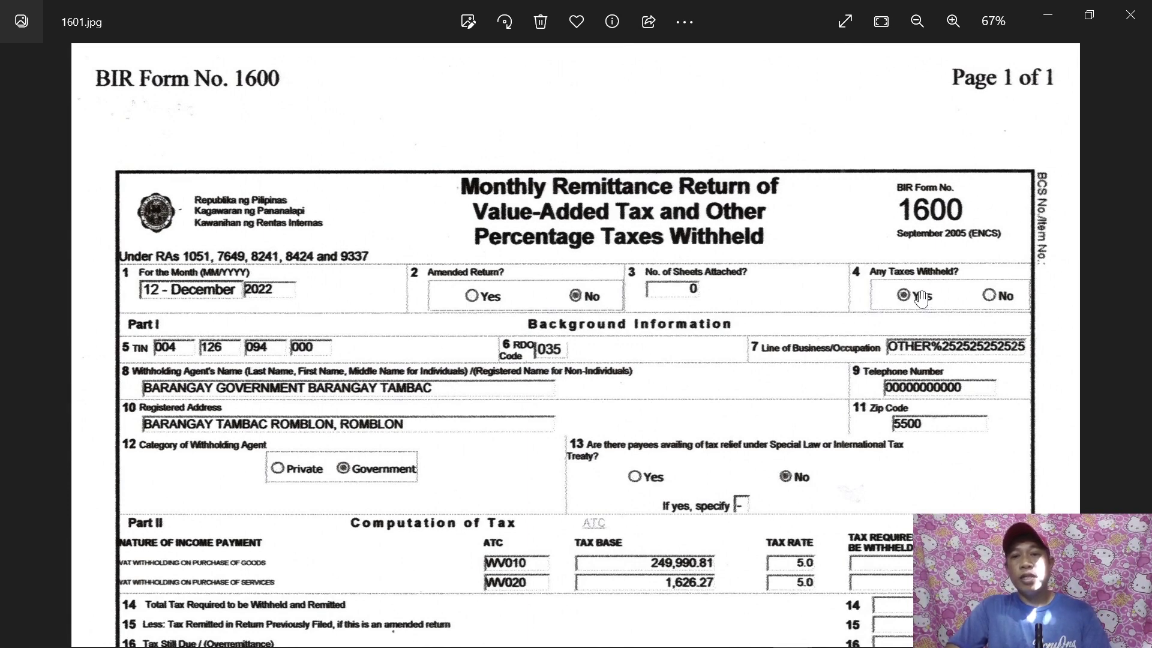
scroll(662, 393, down, 1)
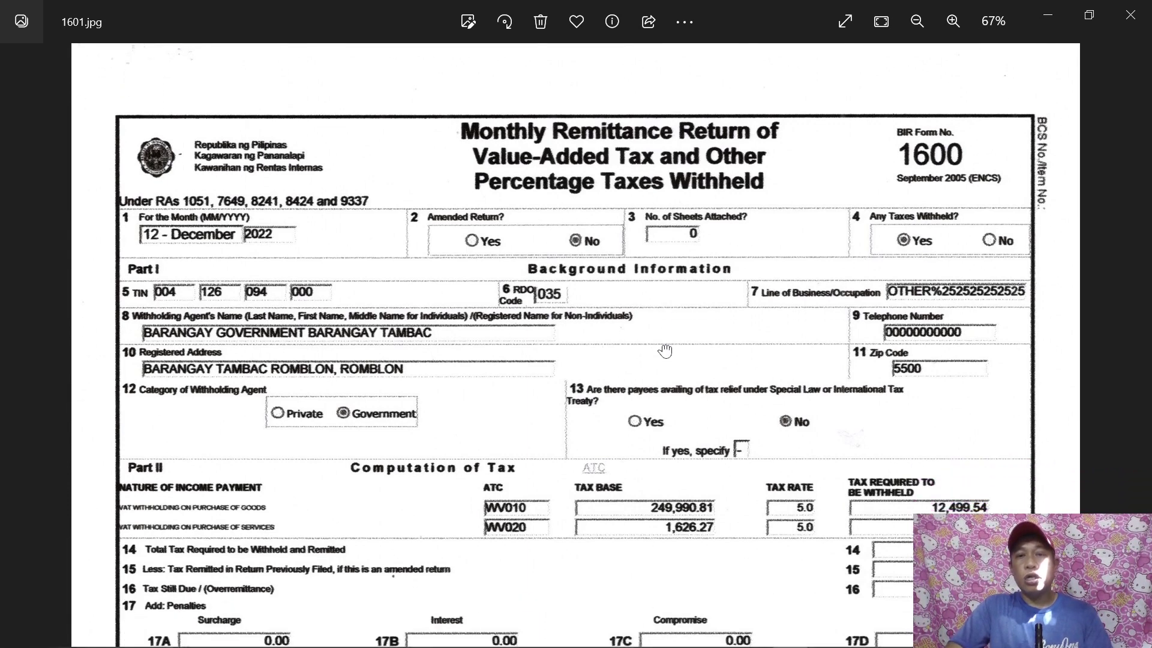
Step: Bring up the 1601 EQ.jpg image and inspect the heading and background information of BIR Form 1601-EQ at a readable size
click(15, 346)
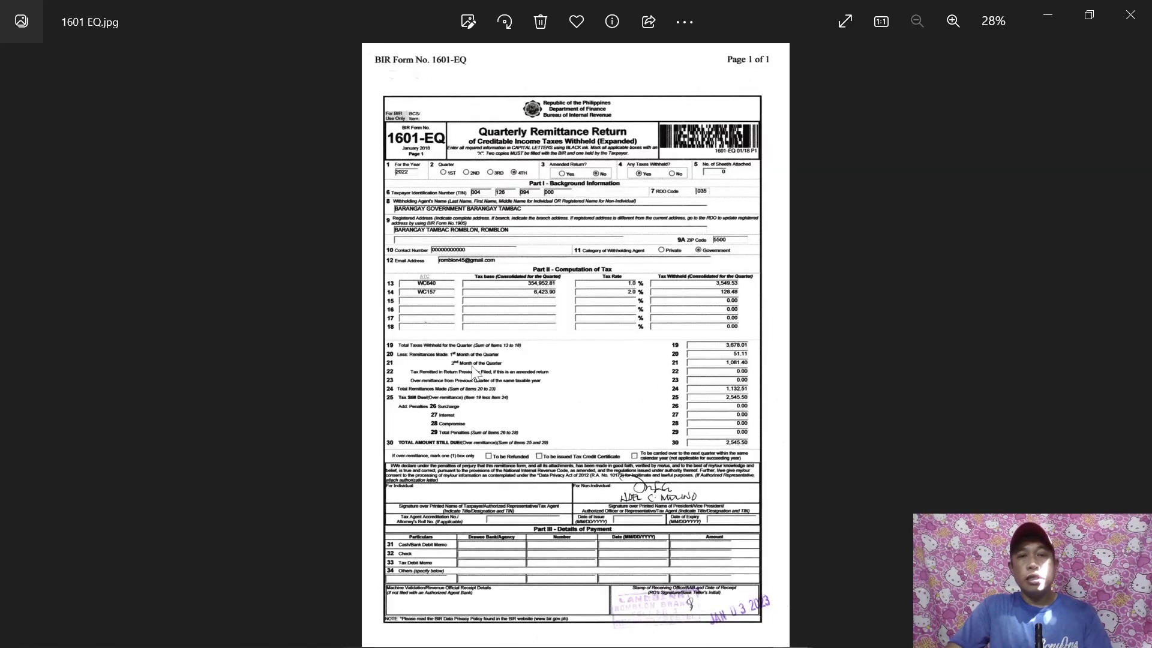
scroll(539, 347, up, 3)
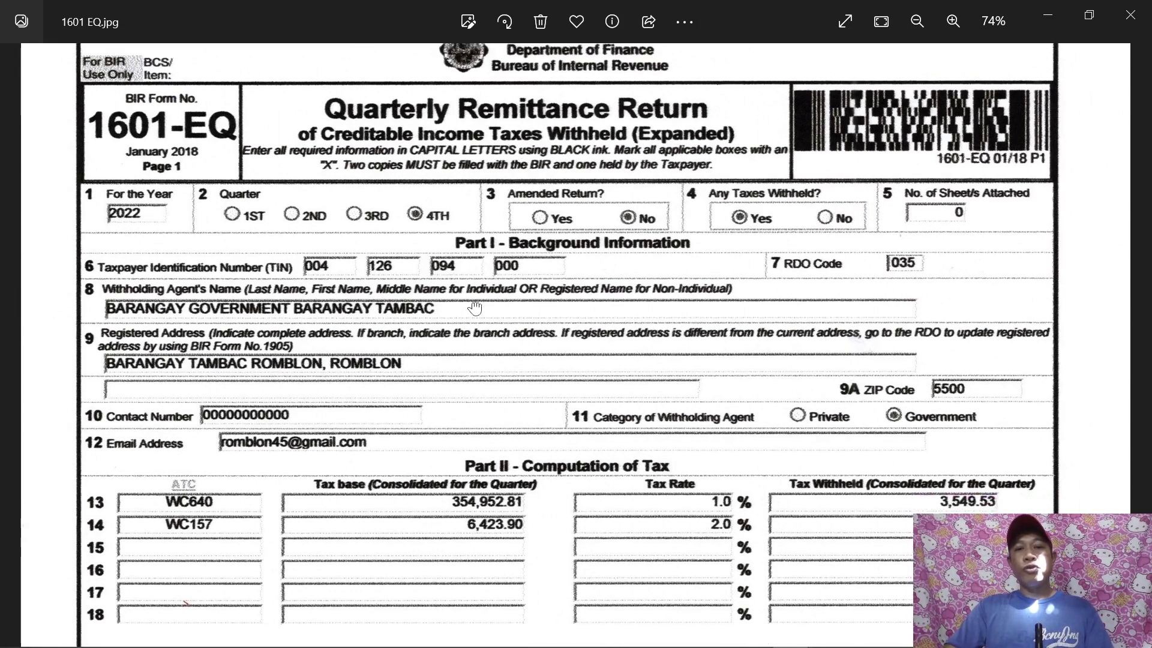
scroll(475, 308, down, 1)
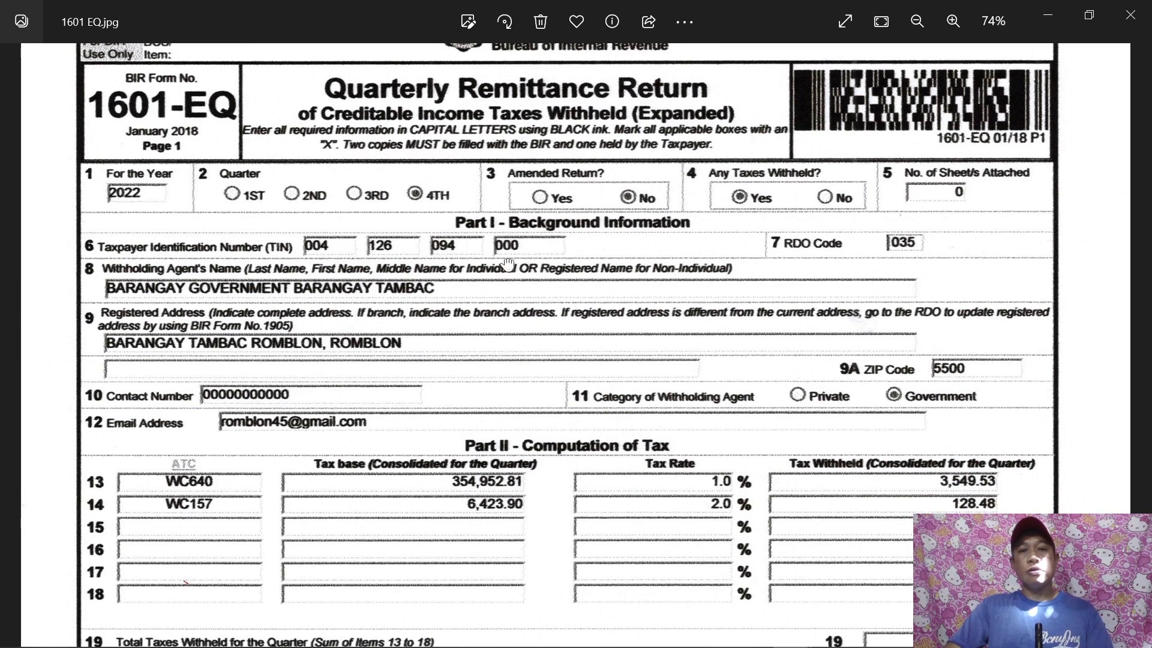
scroll(522, 294, up, 6)
scroll(615, 397, down, 1)
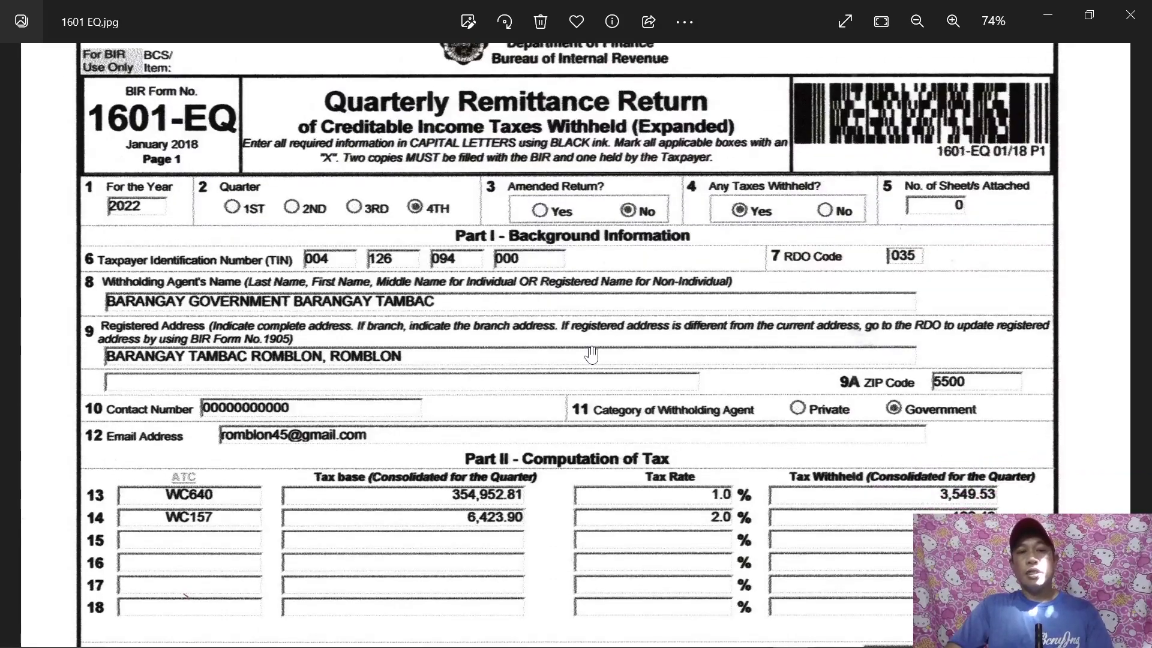
Step: Examine BIR Form 1601-EQ's computation of tax down to the total amount still due, finishing back at the form's heading
scroll(591, 353, down, 1)
scroll(604, 384, up, 1)
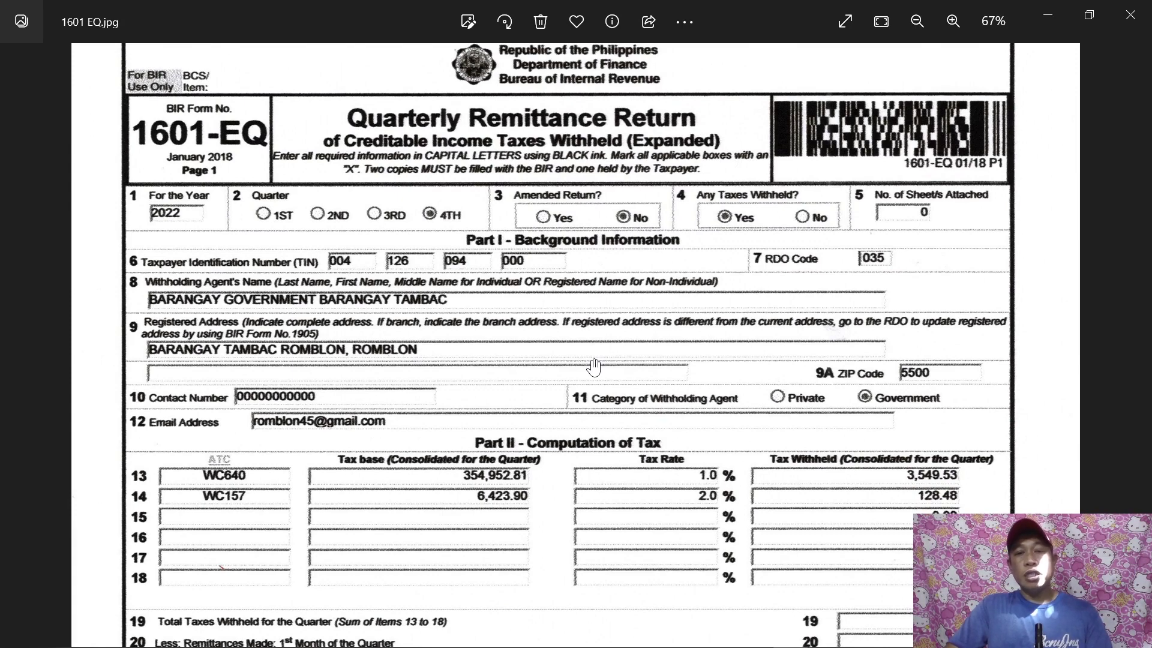
drag(751, 491, 746, 276)
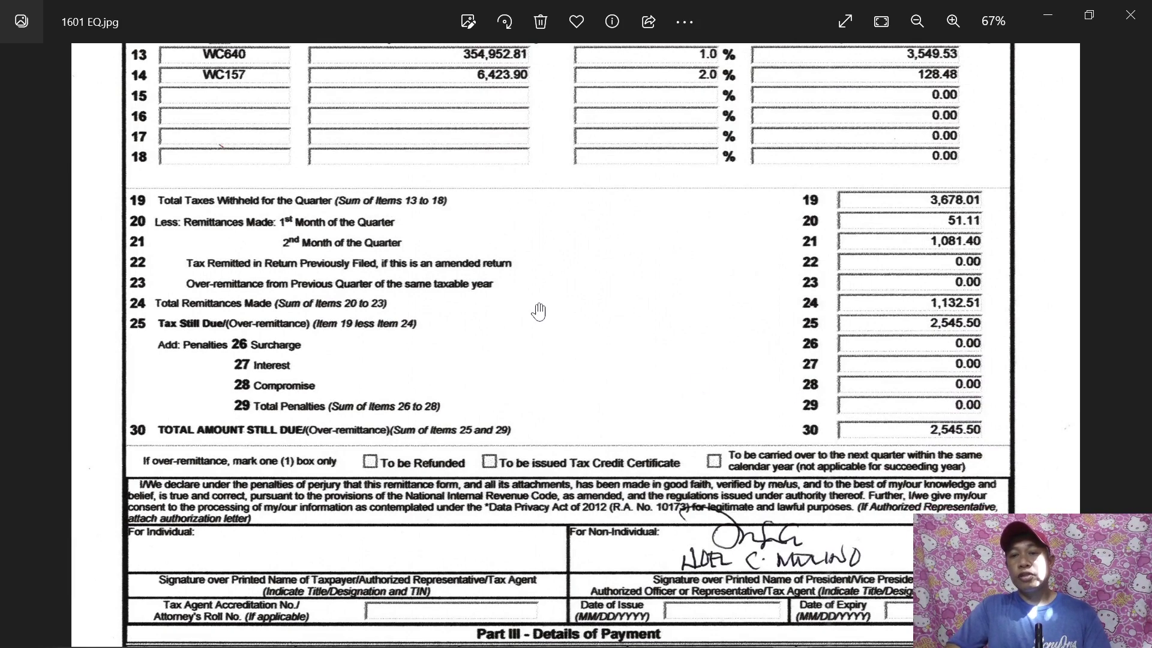
scroll(539, 312, up, 10)
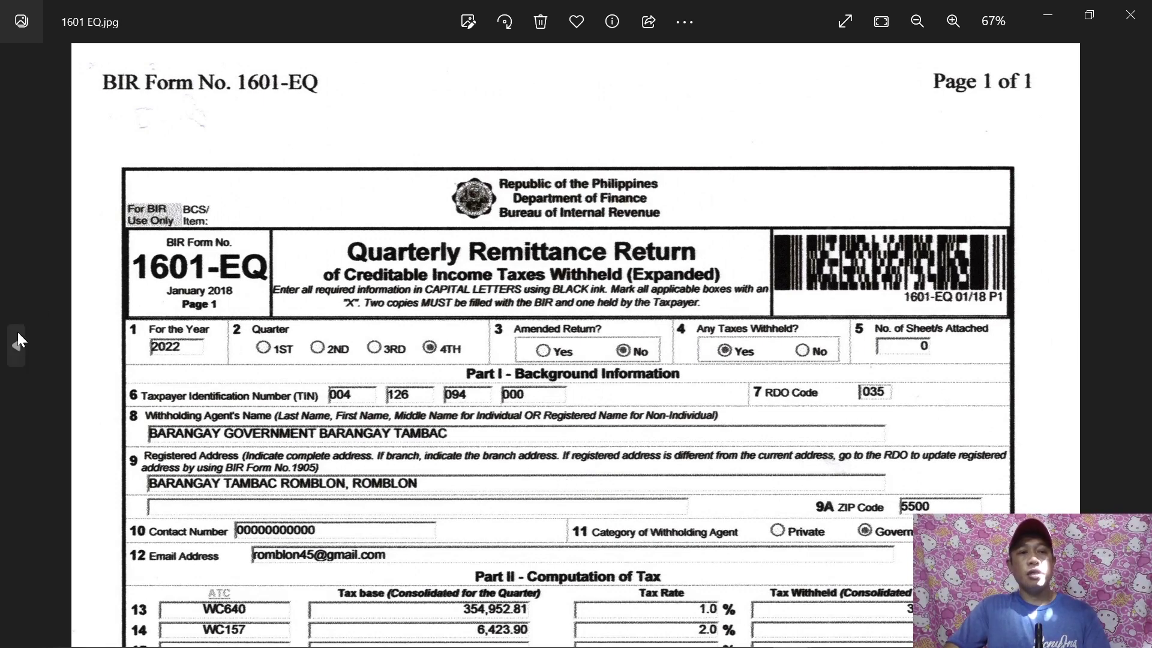
Step: Go past 1601 C PAGE 2.jpg to 1601 C PAGE 1.jpg and inspect the heading and background information of BIR Form 1601-C
click(14, 336)
scroll(610, 420, up, 3)
drag(614, 311, 539, 408)
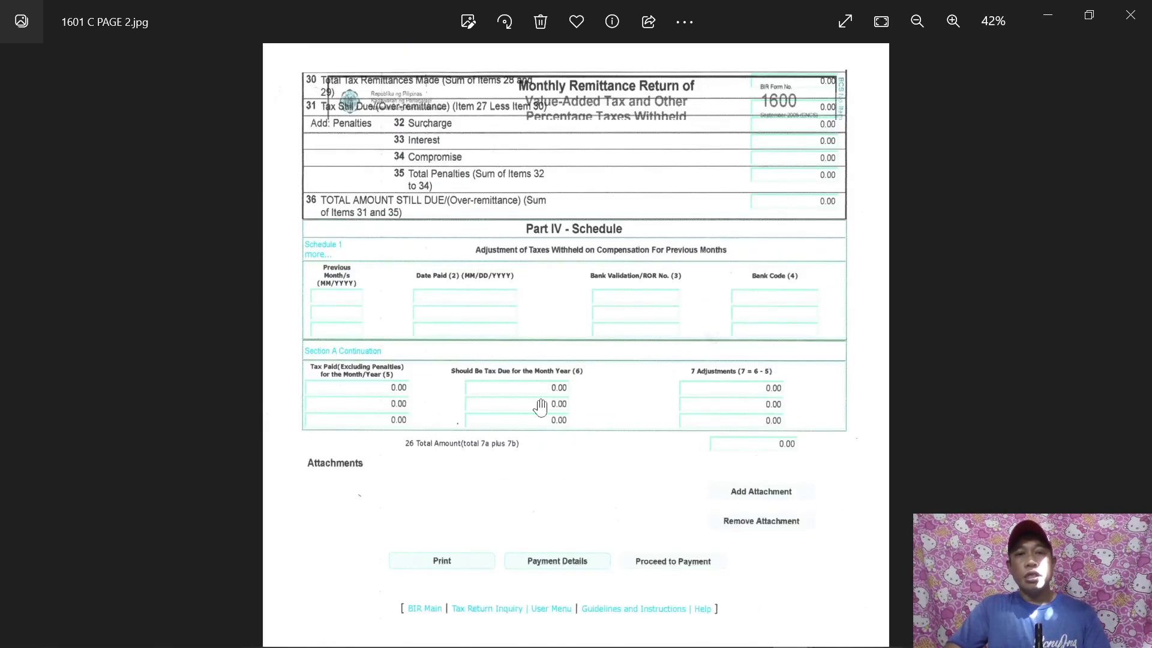
click(14, 336)
scroll(564, 372, up, 4)
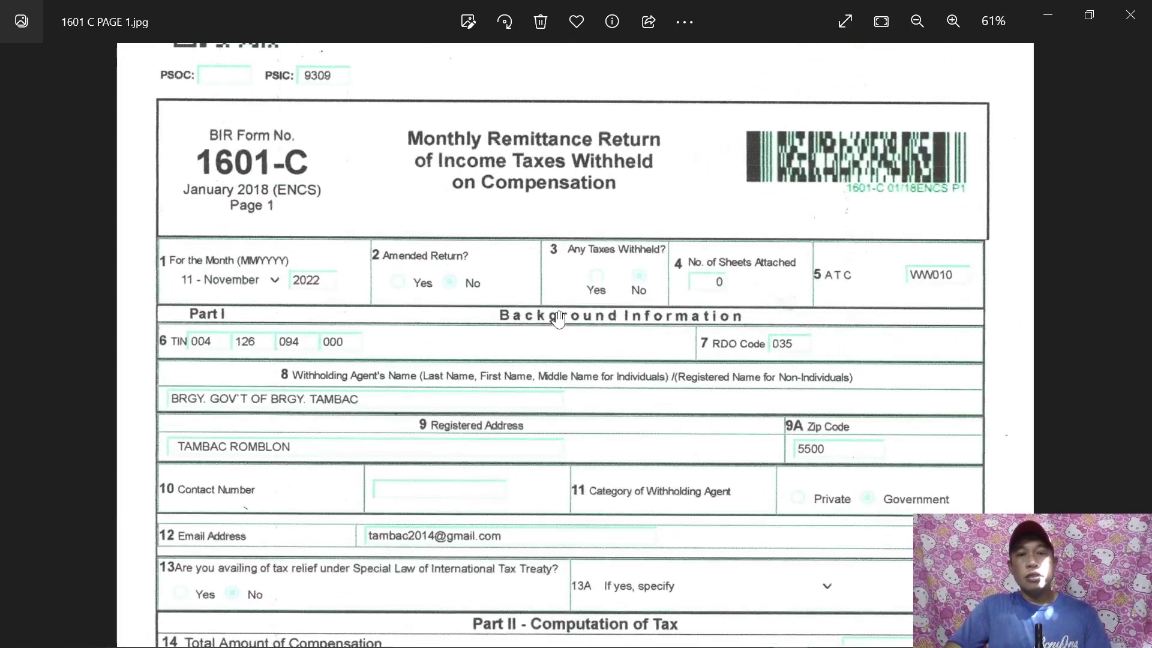
drag(569, 242, 569, 355)
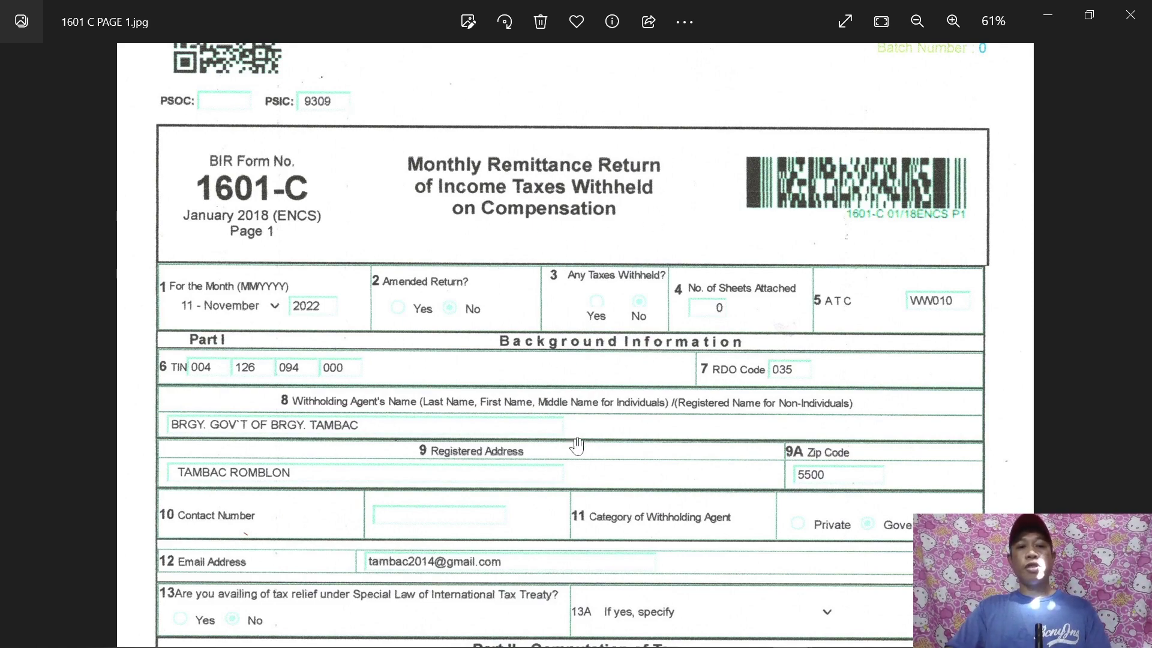
Step: Examine Part II, the computation of tax, on page 1 of BIR Form 1601-C at a readable size
scroll(580, 441, down, 2)
scroll(581, 437, down, 5)
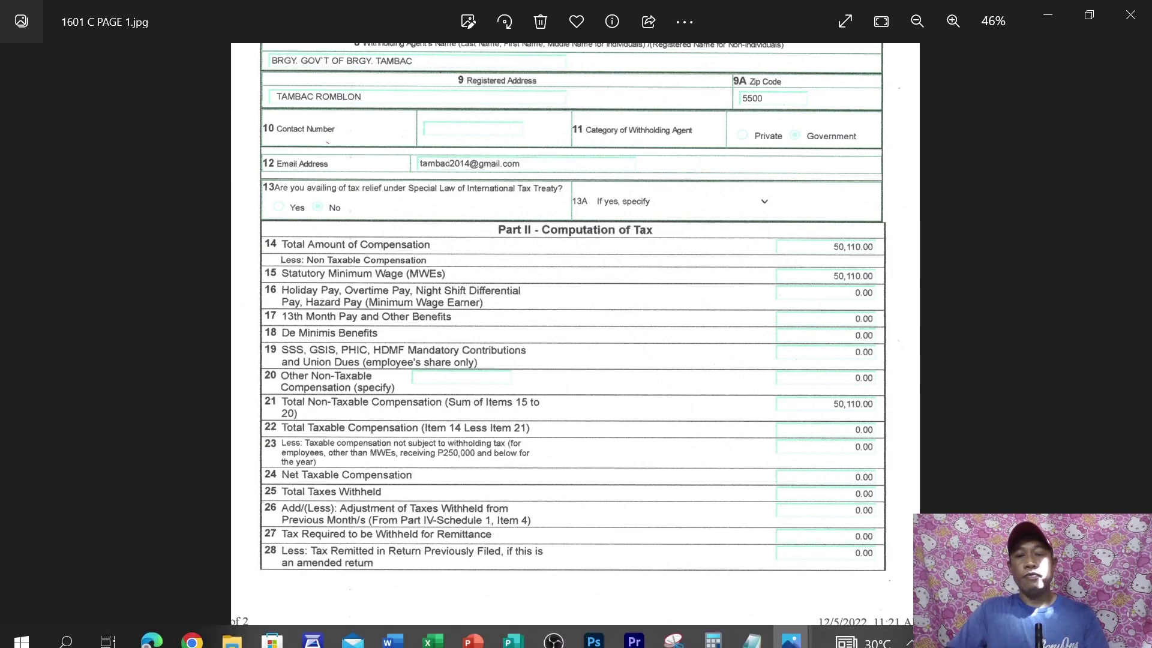
scroll(558, 534, up, 2)
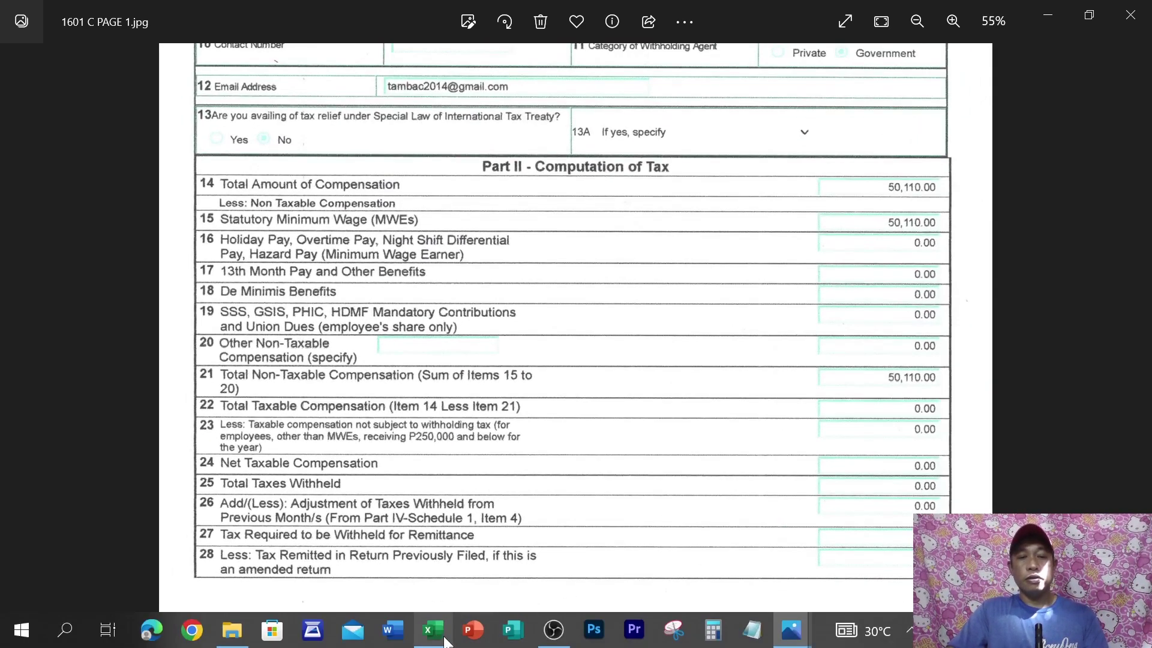
Step: Switch to Excel and show the Monthly Alphalist of Payees workbook for November 2022
click(441, 627)
click(448, 480)
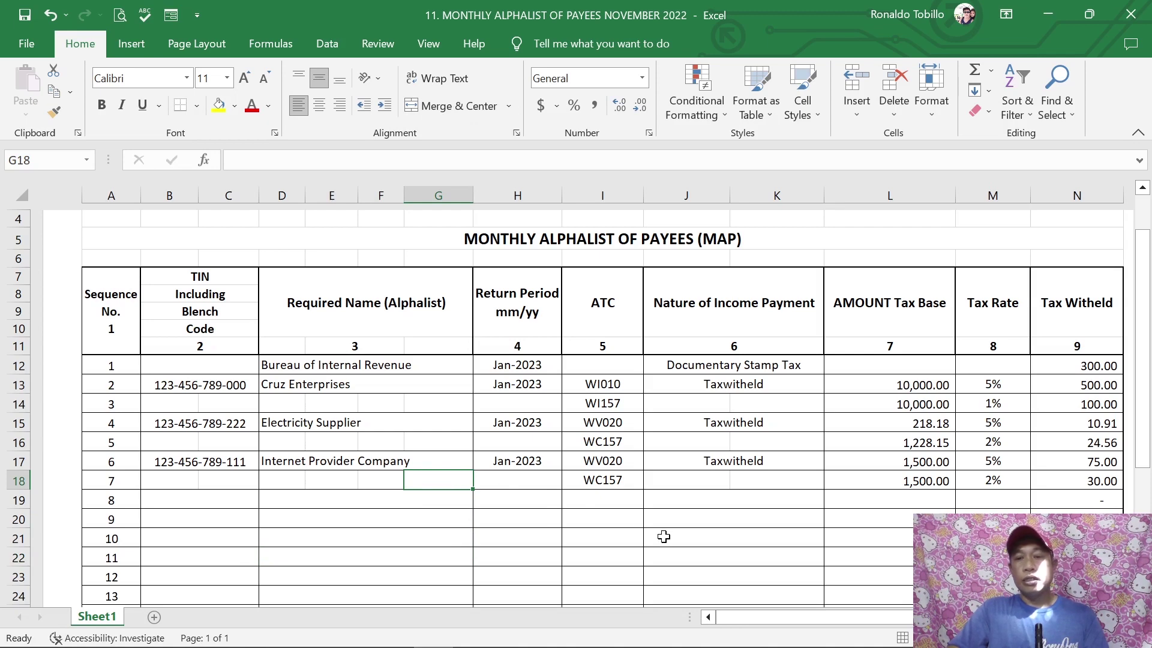